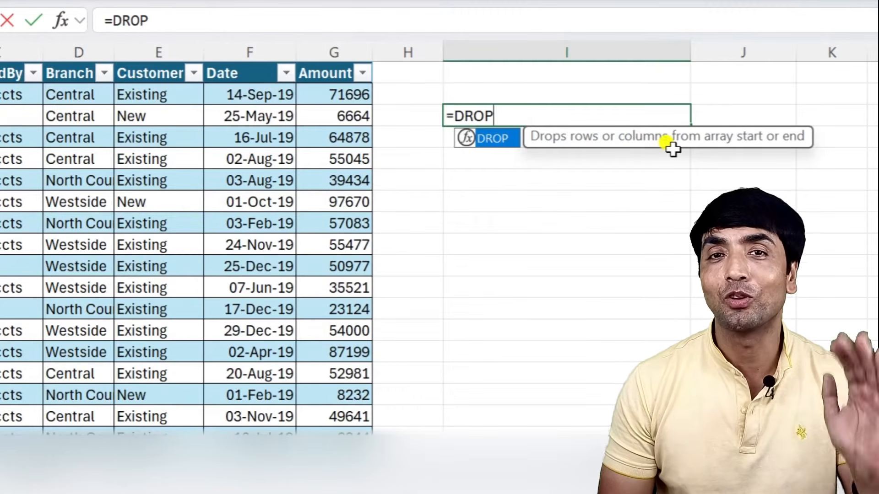
- Complete the formula in I3 as =DROP(Table1,3) to leave out the first three rows of the agent table
type("(")
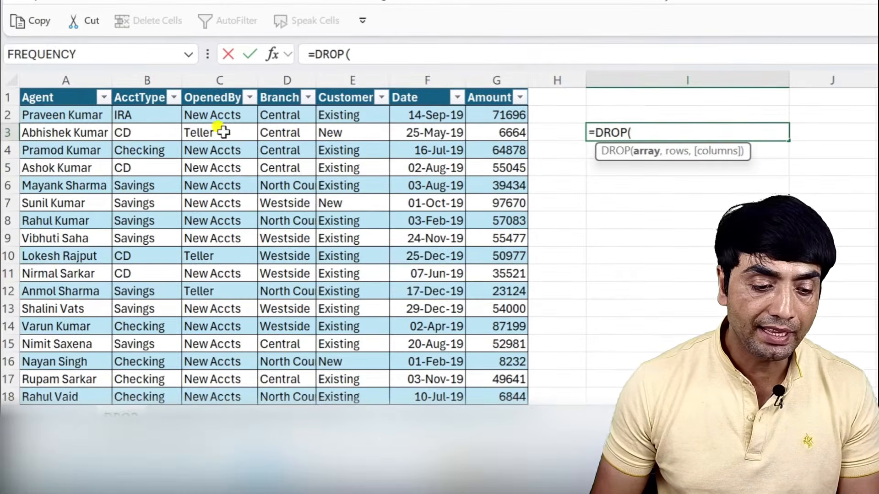
left_click(75, 119)
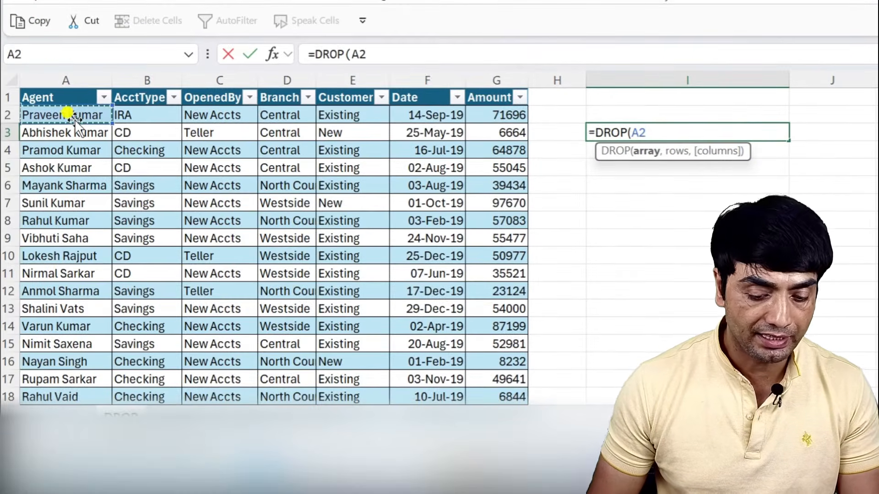
key("ctrl+shift+Right")
key("ctrl+shift+Down")
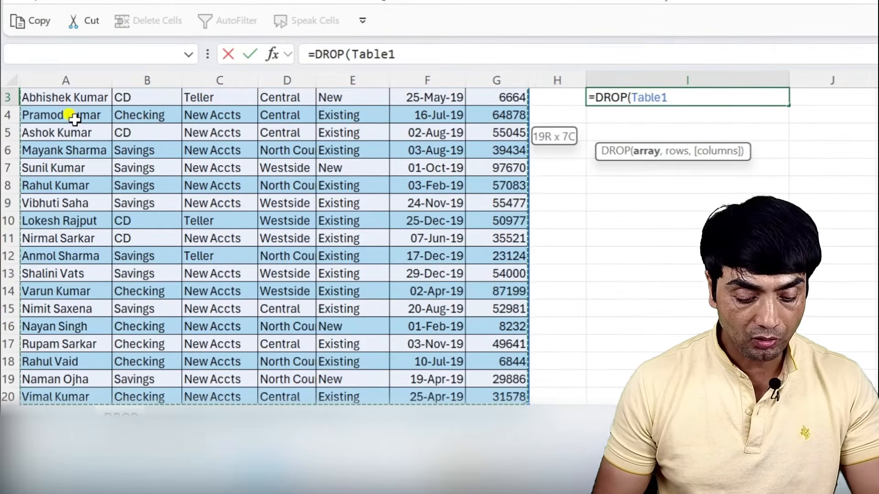
scroll(109, 106, "up", 1)
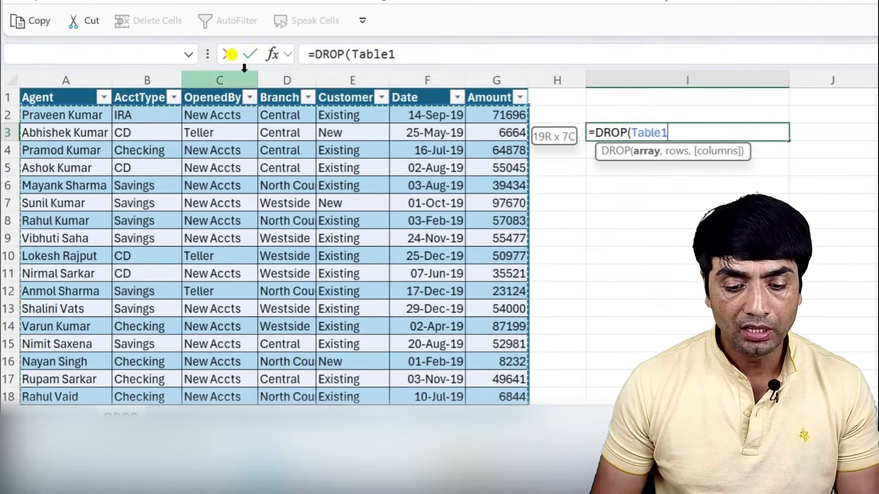
type(",")
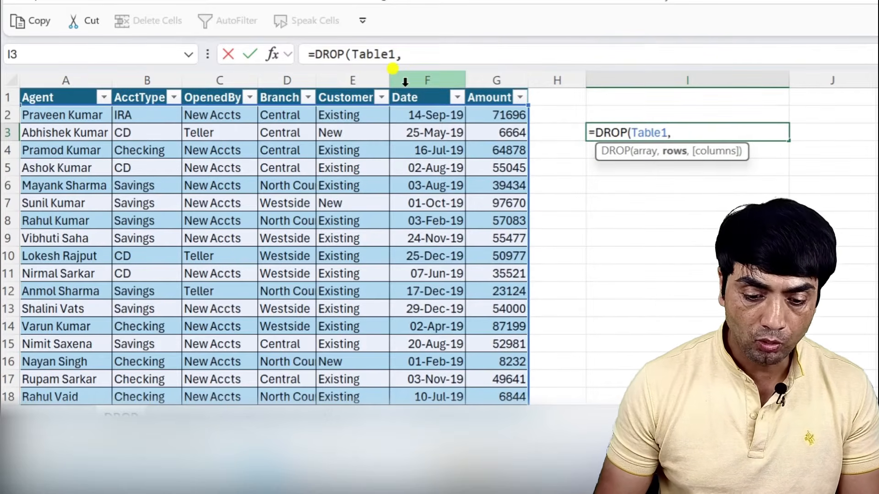
type("3")
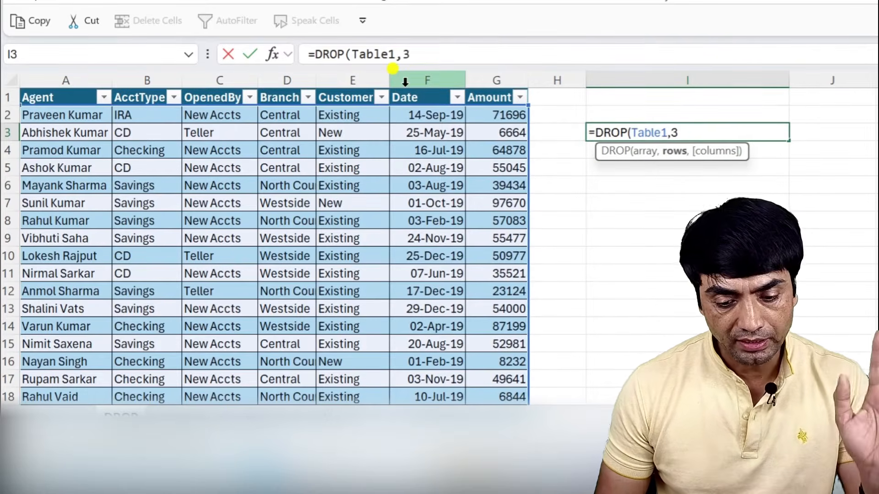
type(")")
key("Return")
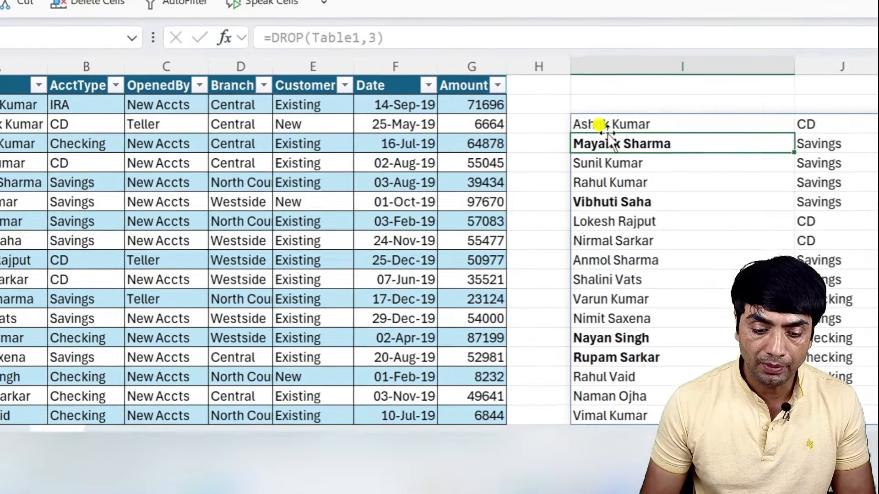
- Change the rows argument of the DROP formula in I3 to 1
double_click(681, 126)
double_click(462, 123)
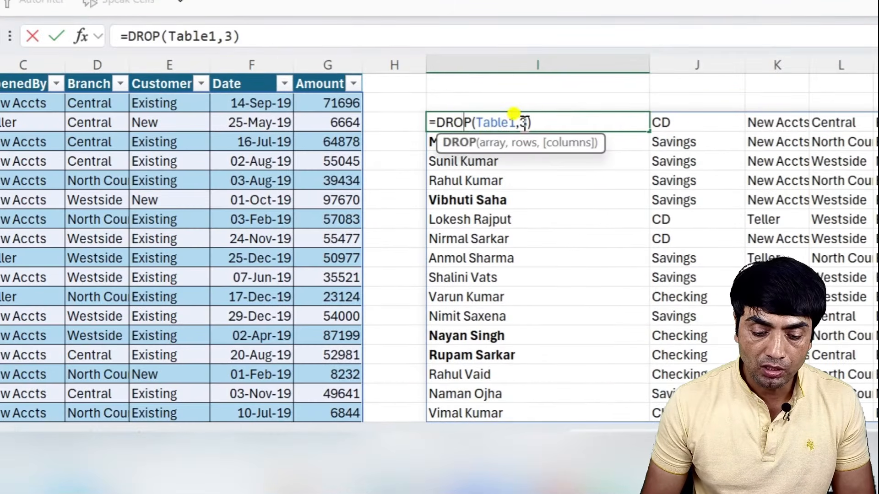
type("1")
key("Return")
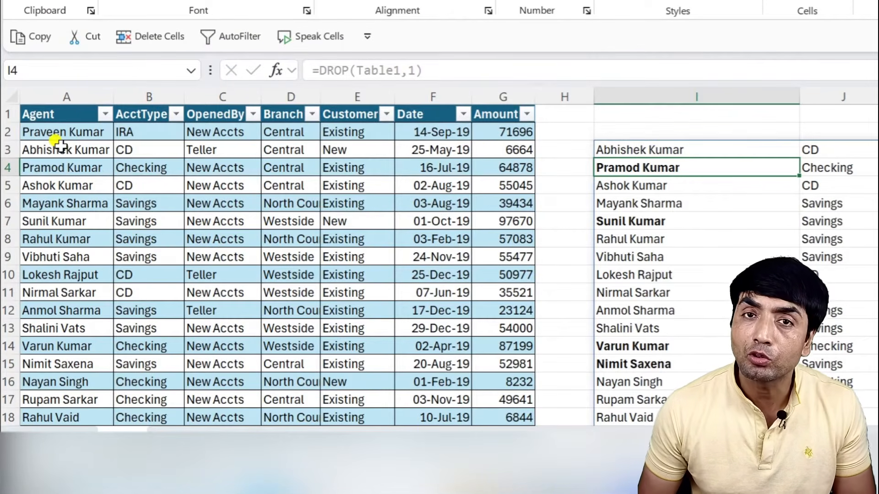
- Change the formula in I3 to =DROP(Table1,,1) so it removes only the table's first column
left_click(618, 147)
double_click(673, 150)
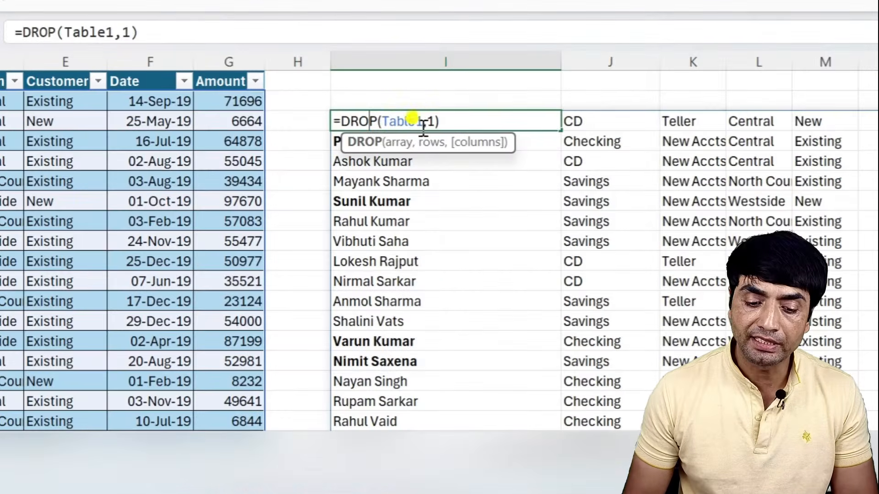
left_click(434, 121)
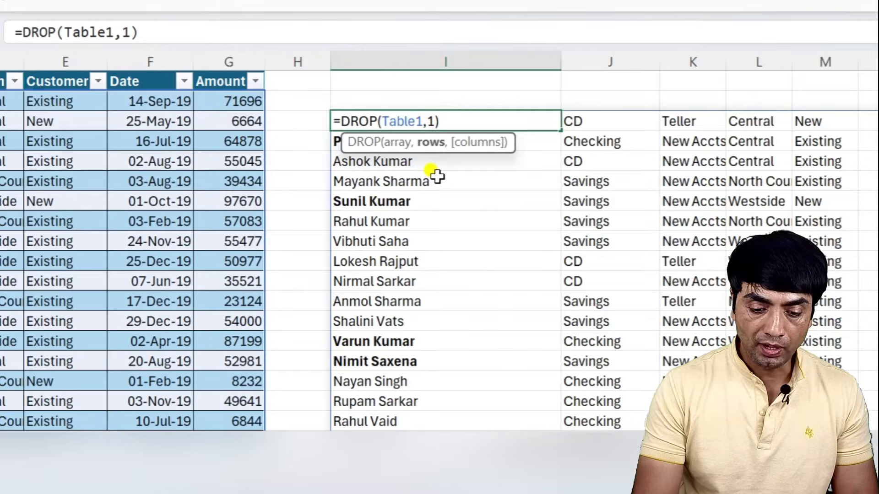
key("BackSpace")
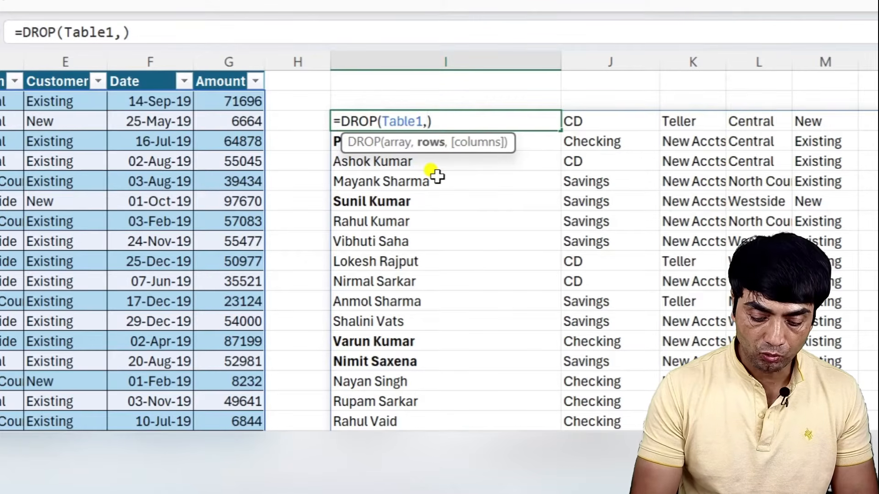
type(",")
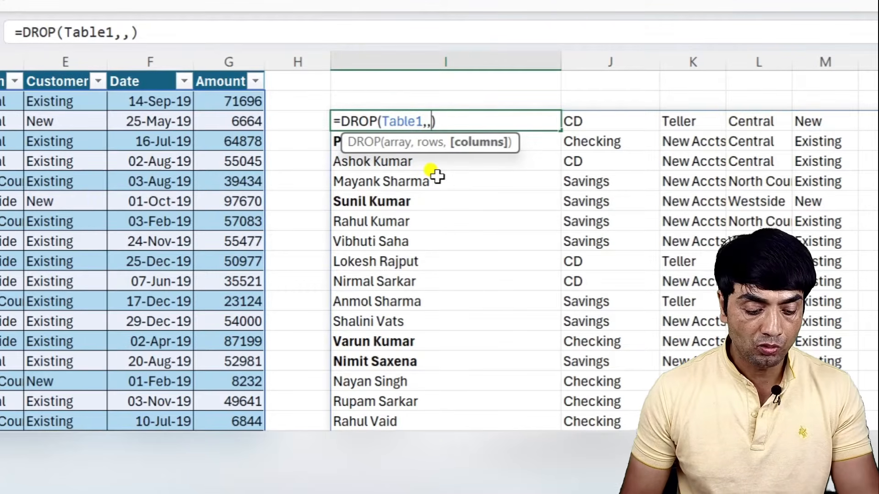
type("1)")
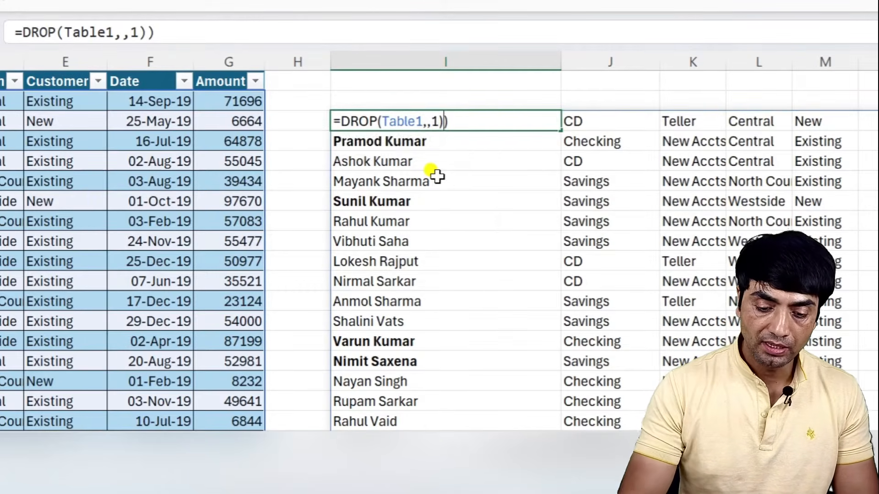
key("Return")
key("Return")
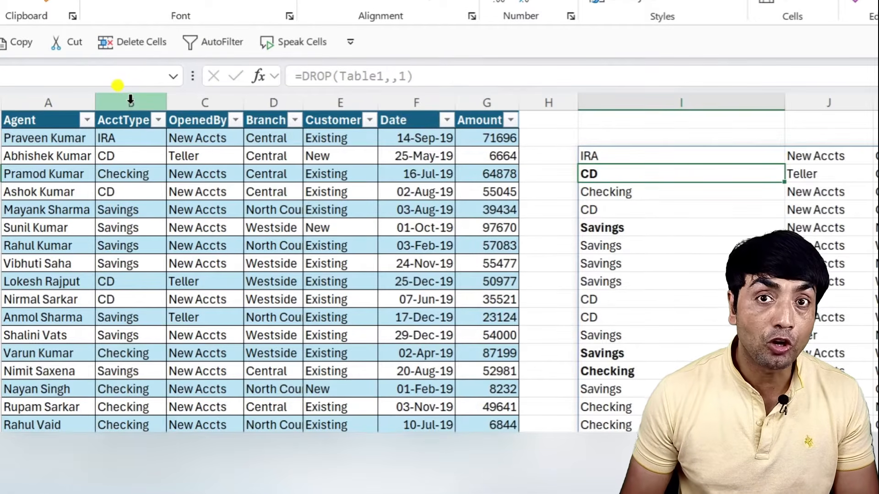
left_click(38, 100)
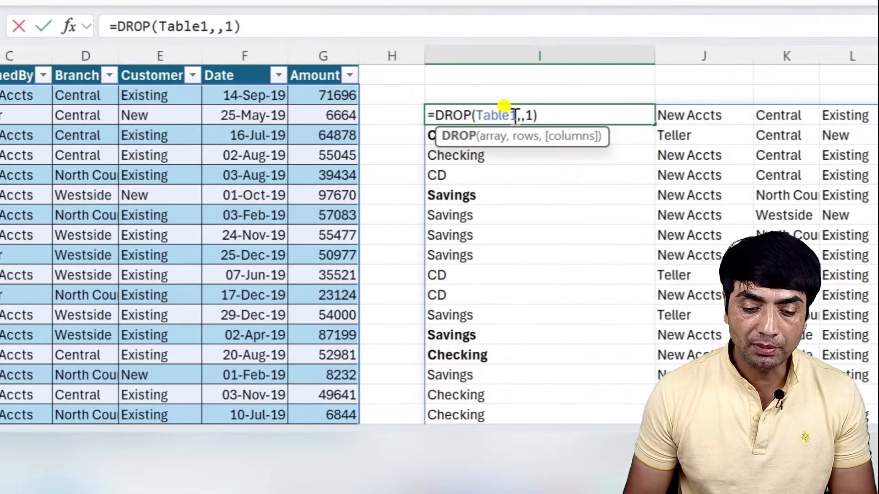
- Set the columns argument of the DROP formula in I3 to 3 and compare with source columns A to C
key("Right")
key("Right")
key("Right")
key("BackSpace")
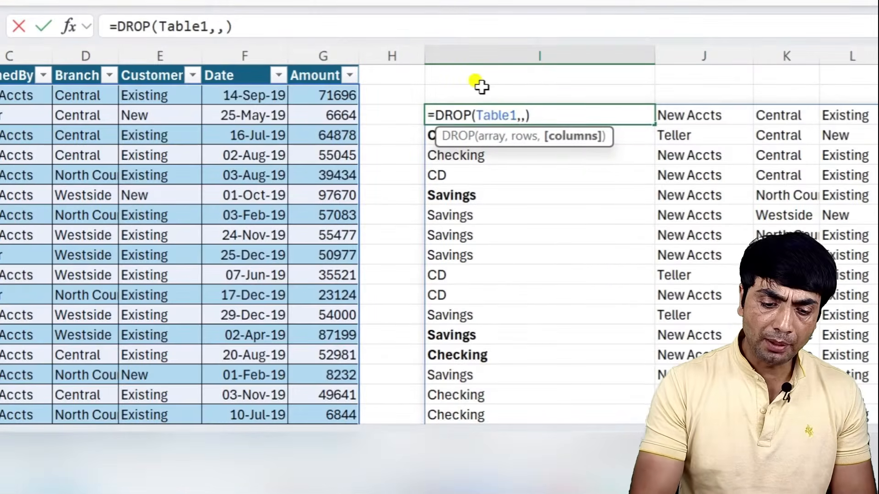
type("3")
key("Return")
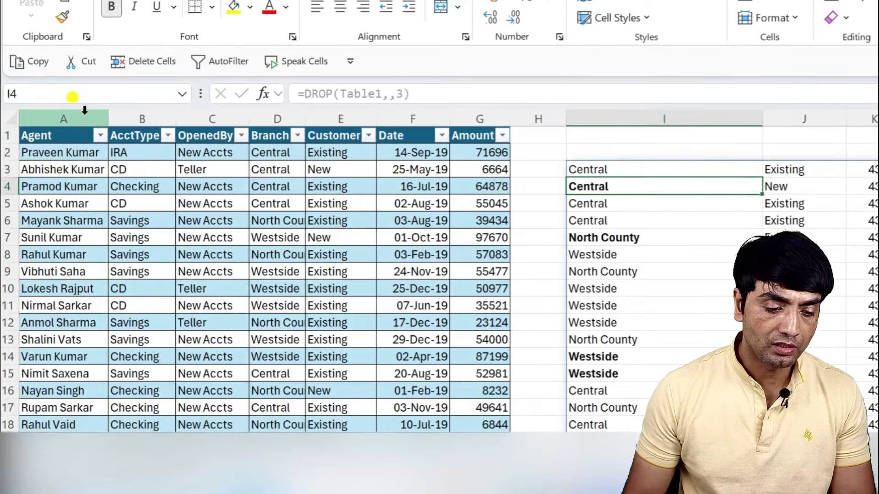
left_click_drag(64, 117, 205, 121)
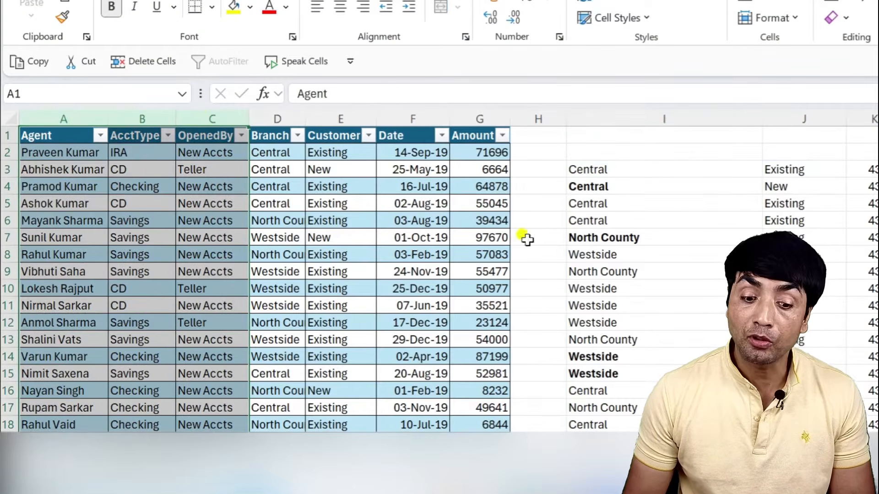
- Change the formula in I3 to =DROP(Table1,-3) and compare its output with the last three rows of the source table
double_click(586, 171)
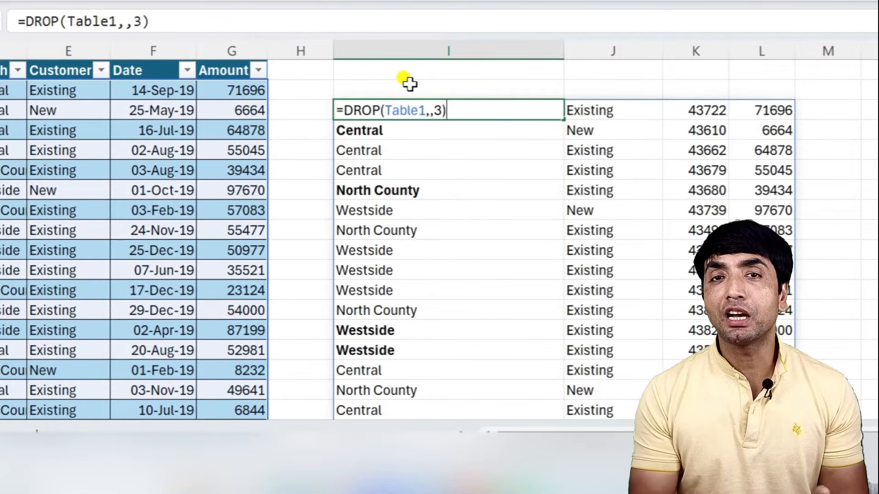
key("BackSpace")
key("BackSpace")
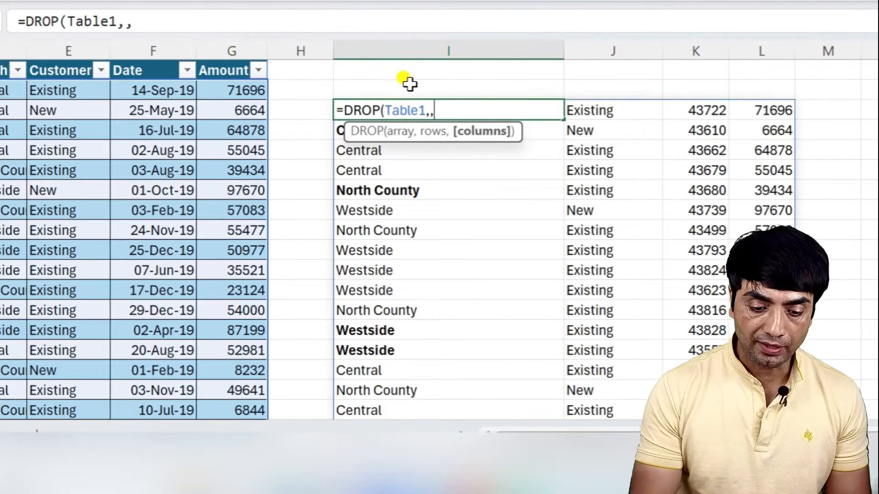
key("BackSpace")
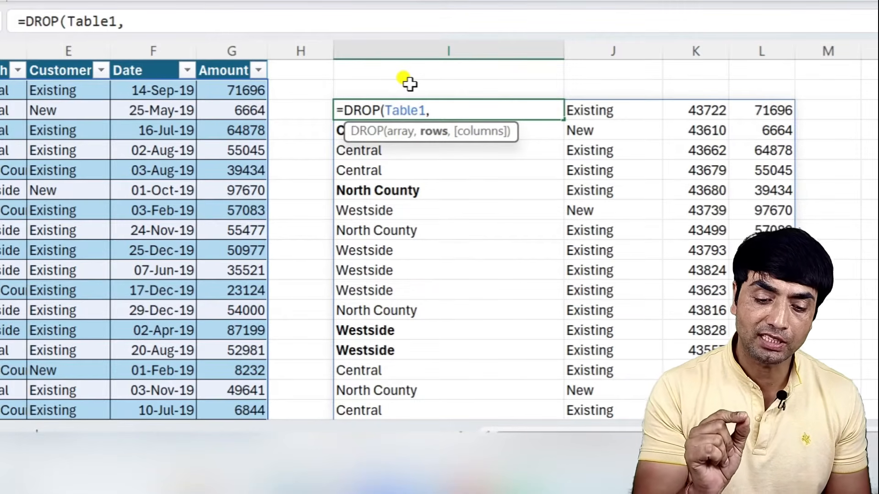
type("-3")
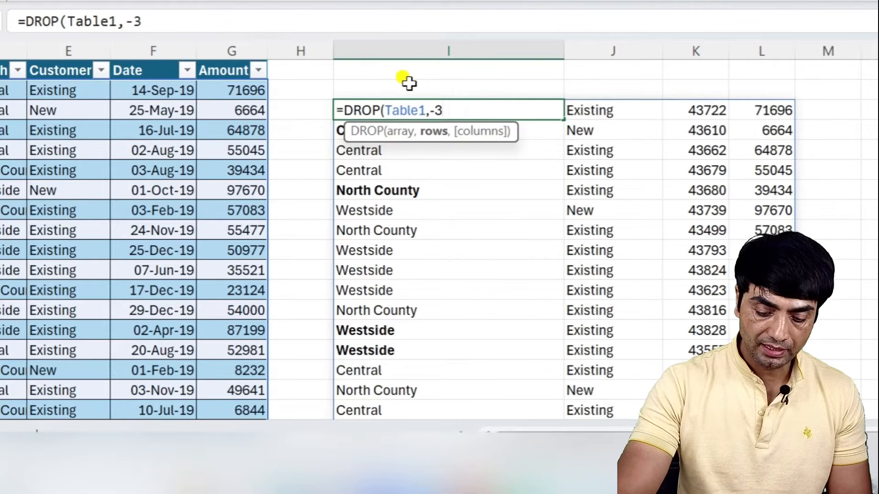
type(")")
key("Return")
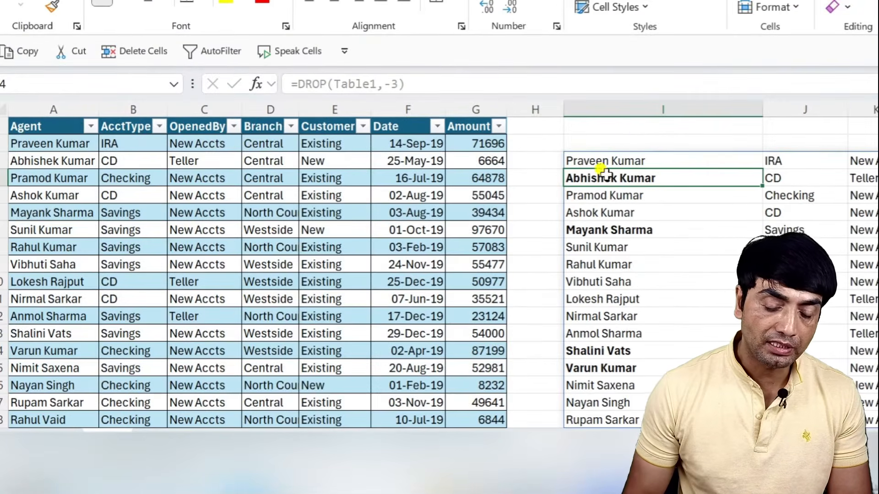
scroll(589, 176, "down", 2)
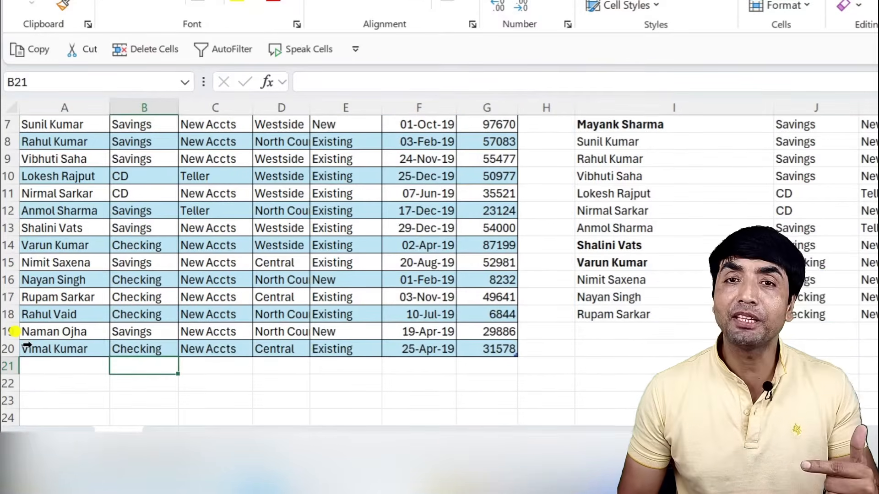
left_click(17, 298)
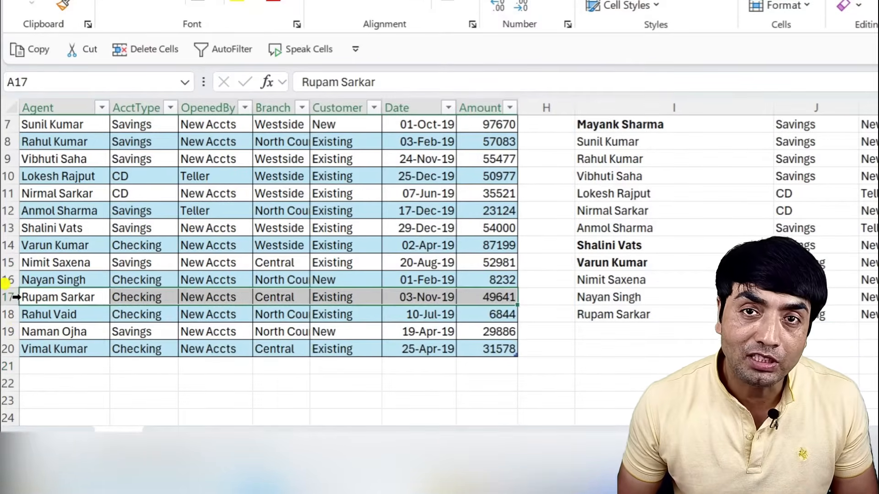
left_click_drag(8, 350, 10, 316)
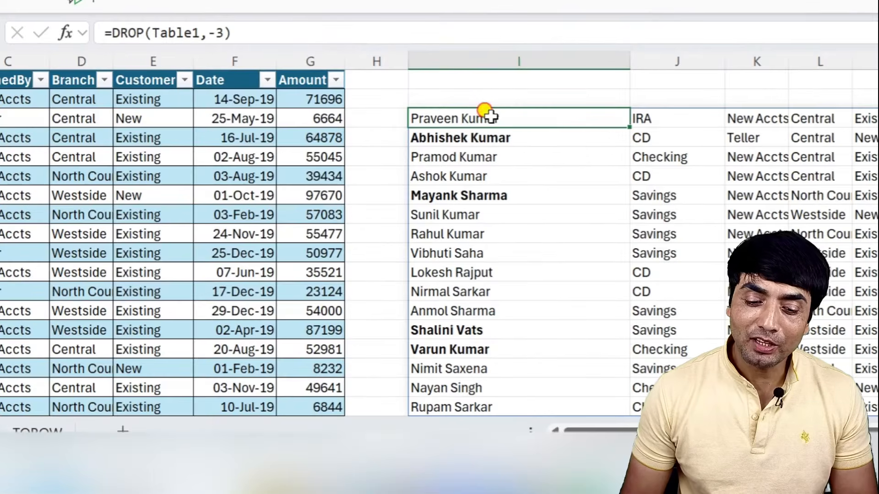
- Change the formula in I3 to =DROP(Table1,,-3) and compare with the source table's last three columns, E to G
double_click(489, 118)
left_click(526, 118)
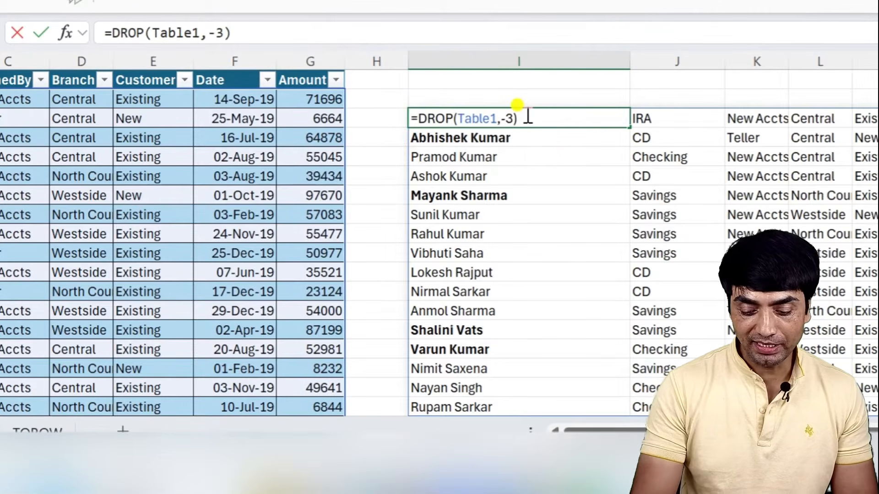
key("BackSpace")
key("BackSpace")
key("BackSpace")
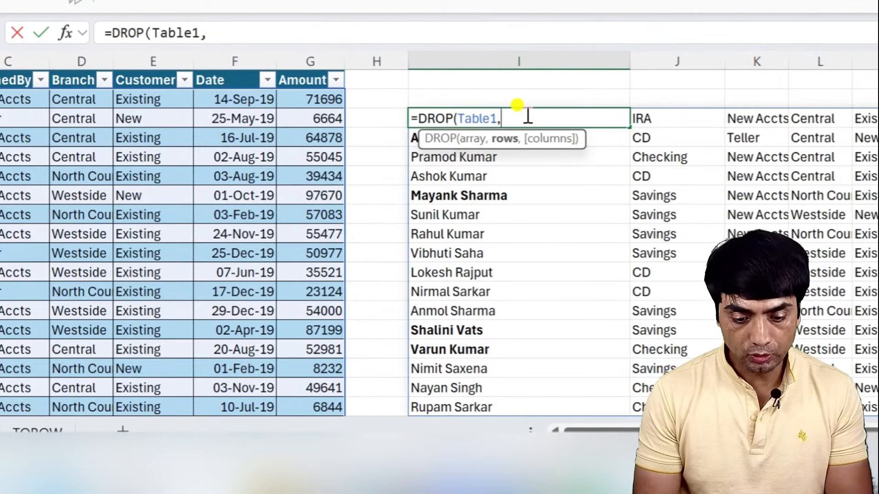
type(",-")
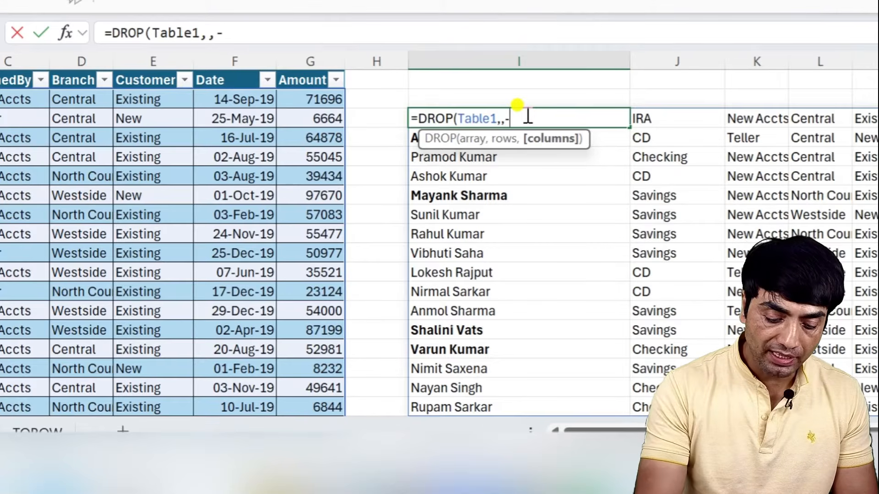
type("3)")
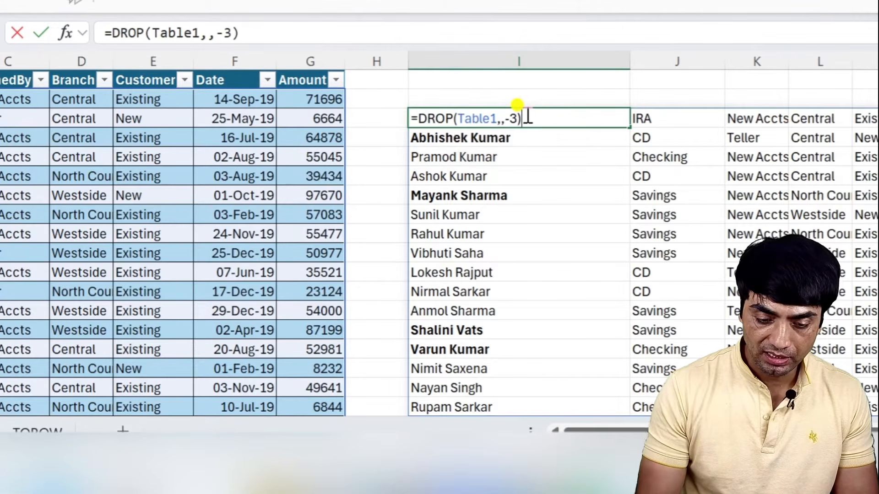
key("Return")
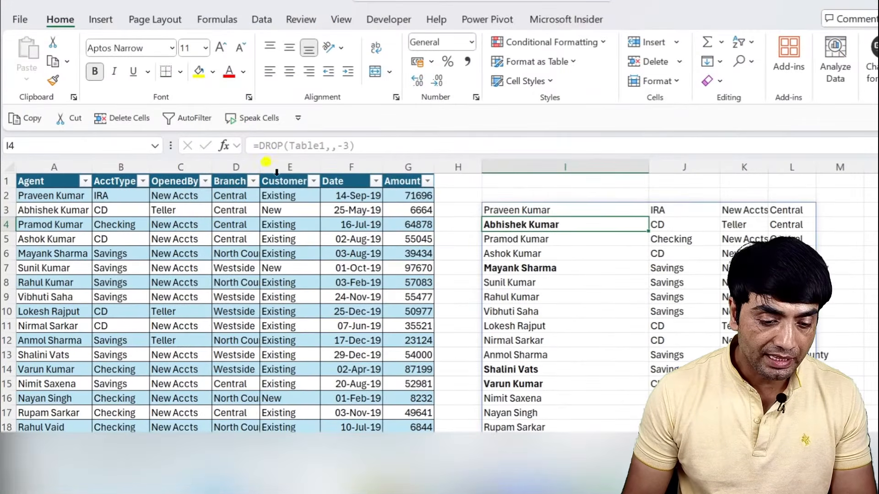
left_click_drag(278, 167, 414, 167)
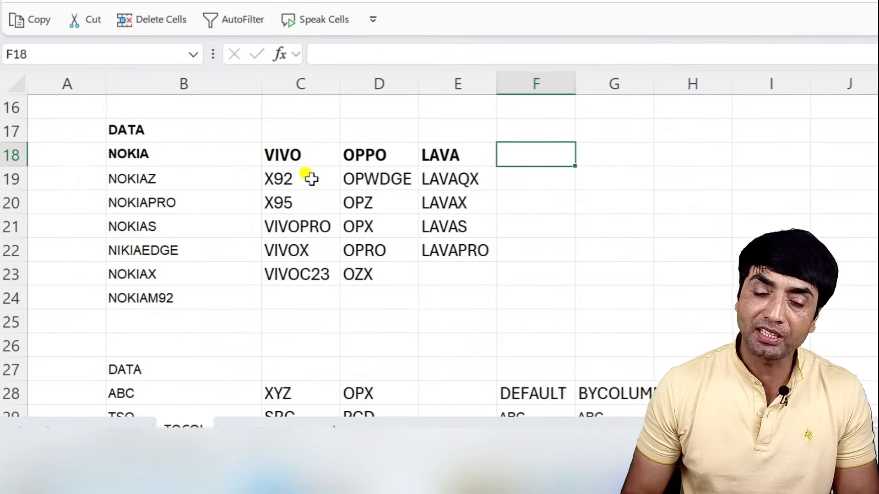
- Enter =TOCOL(B19:E24) in G19 to stack the phone models under the four brand headers in one column
left_click_drag(135, 196, 118, 288)
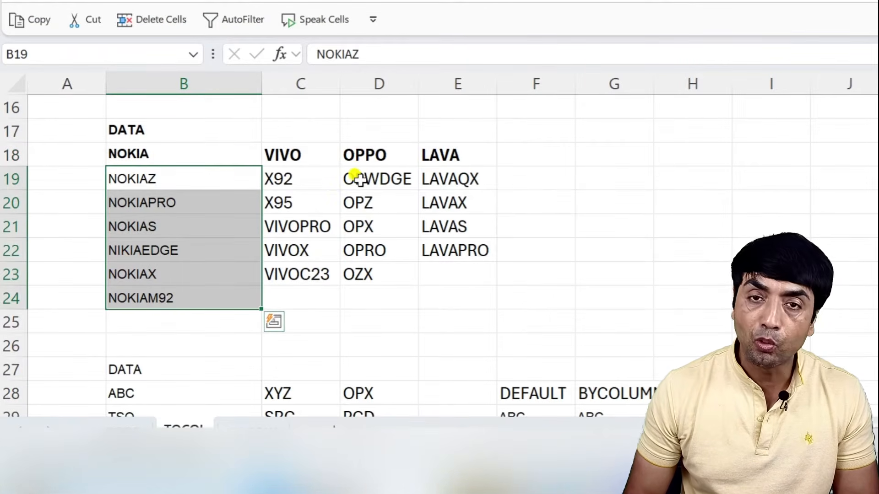
left_click(601, 171)
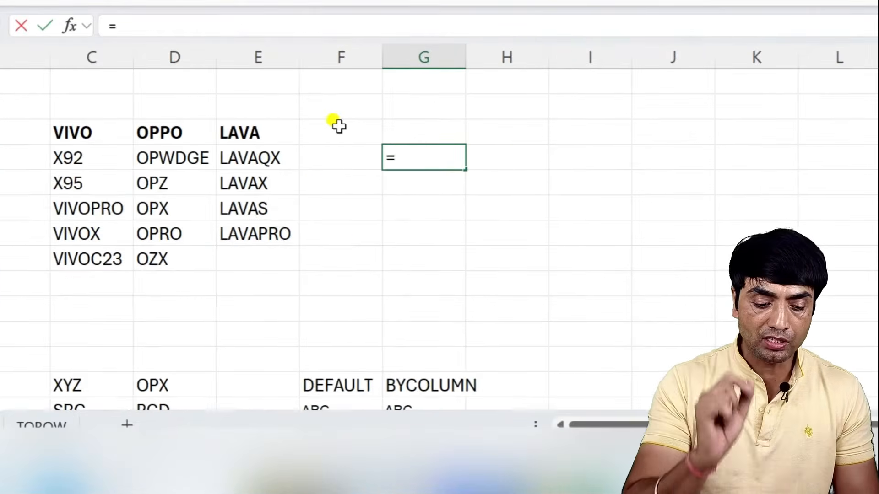
type("=toco")
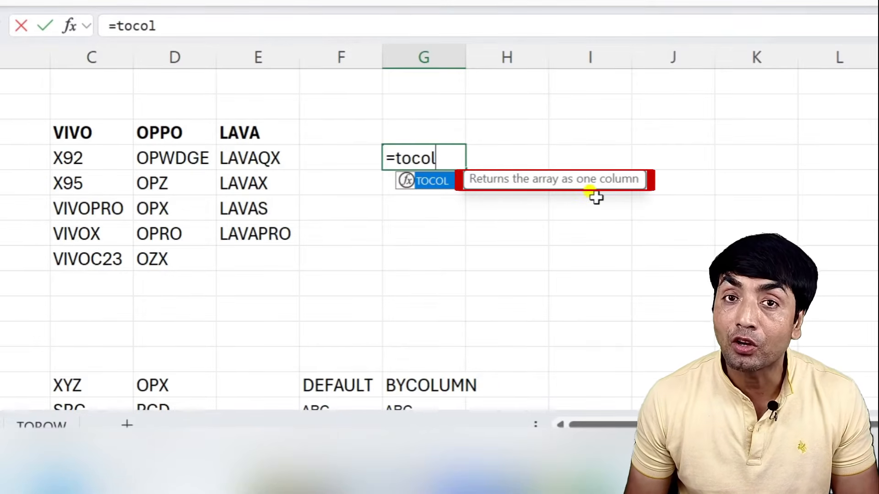
type("l")
key("Tab")
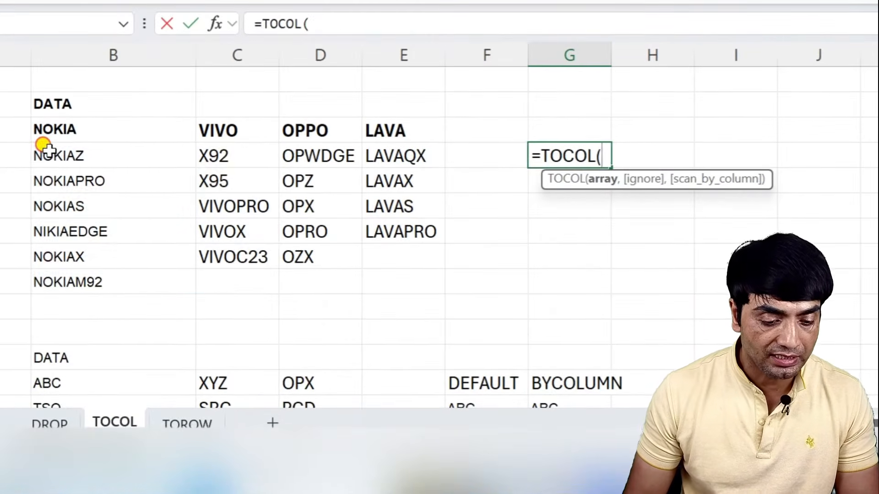
left_click_drag(44, 147, 428, 275)
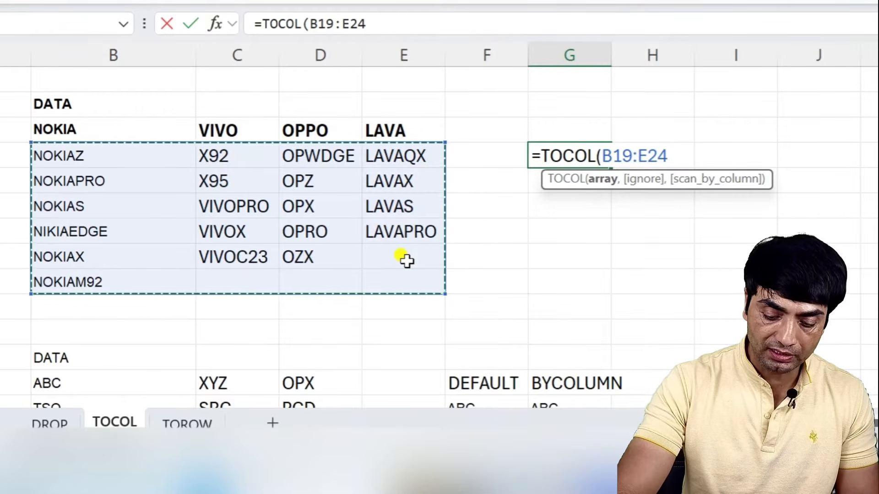
type(")")
key("Return")
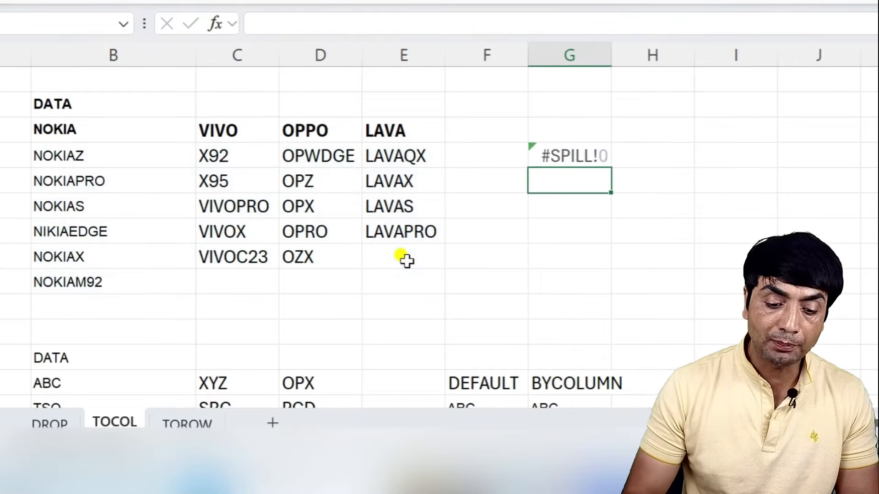
- Check the cells below G19 for blocking data, and place the TOCOL formula in J19 instead
scroll(490, 291, "down", 2)
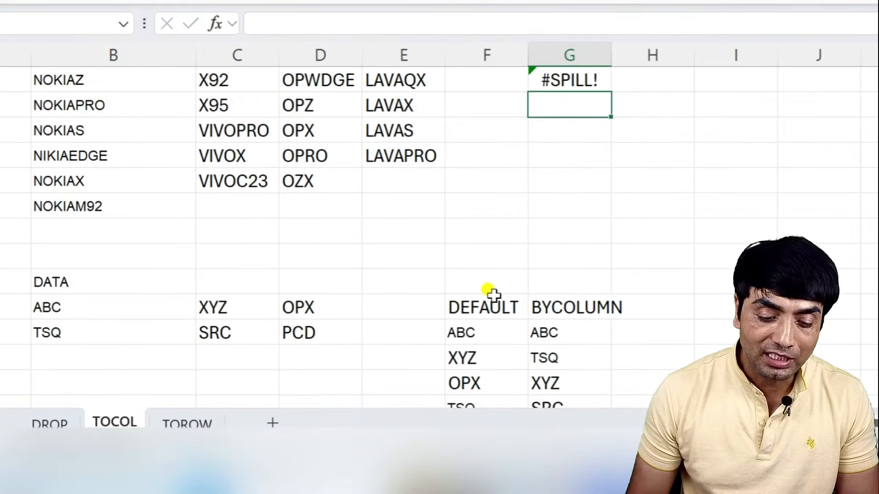
scroll(554, 339, "up", 2)
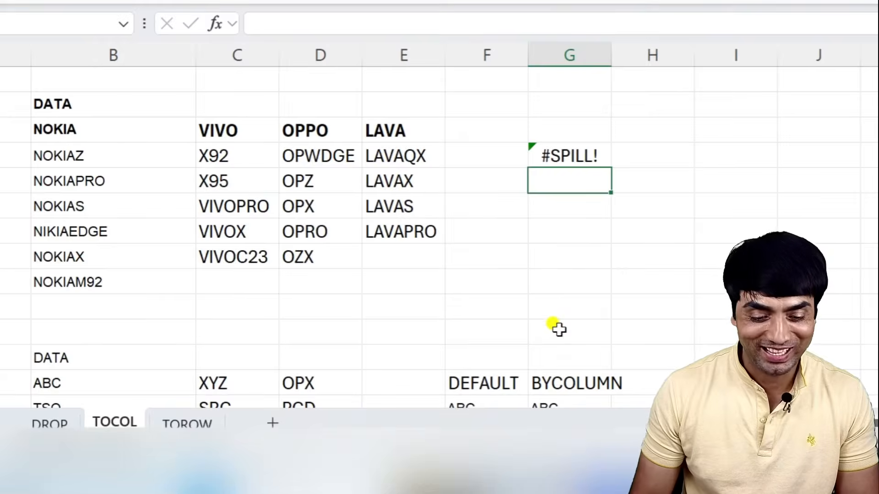
left_click(549, 158)
key("ctrl+c")
left_click(787, 154)
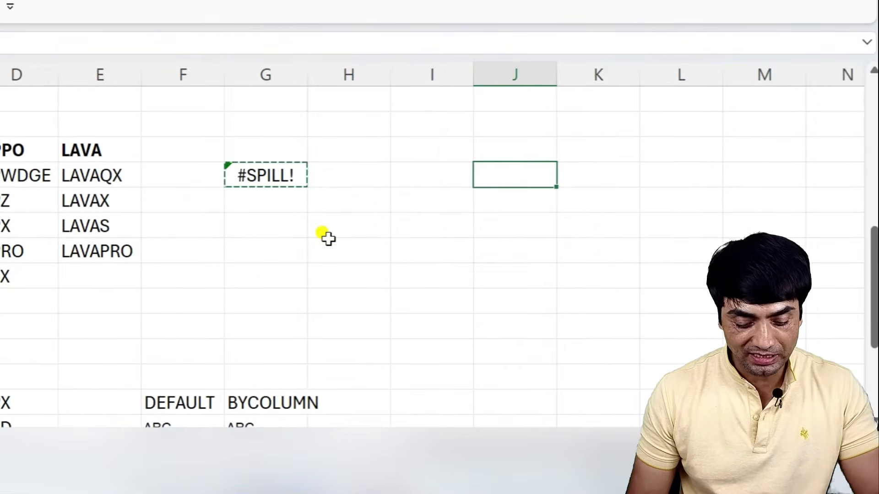
key("ctrl+v")
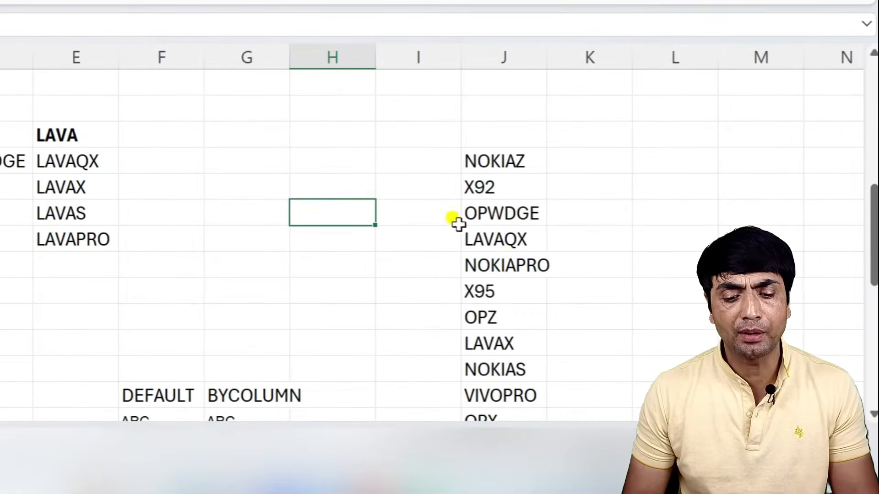
- Enter =TOCOL(B18:E18) in G16 to list the brand headers in one column, and select the resulting list
scroll(320, 158, "up", 1)
left_click(251, 163)
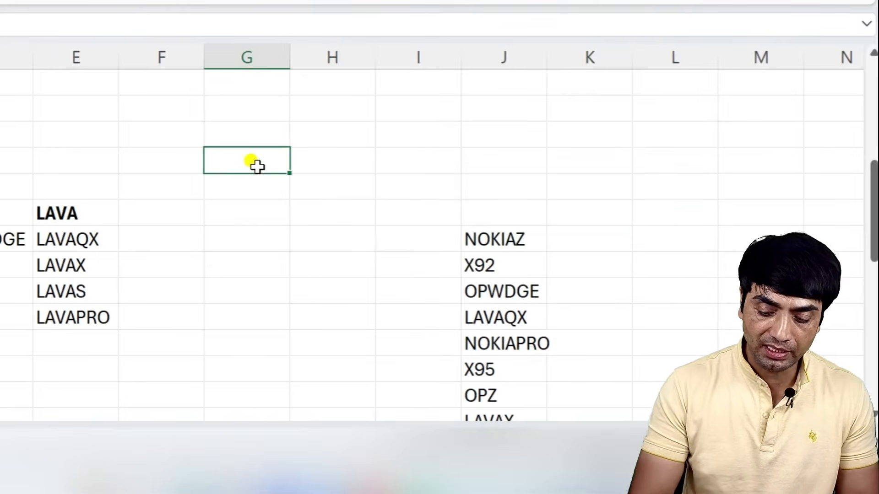
type("=to")
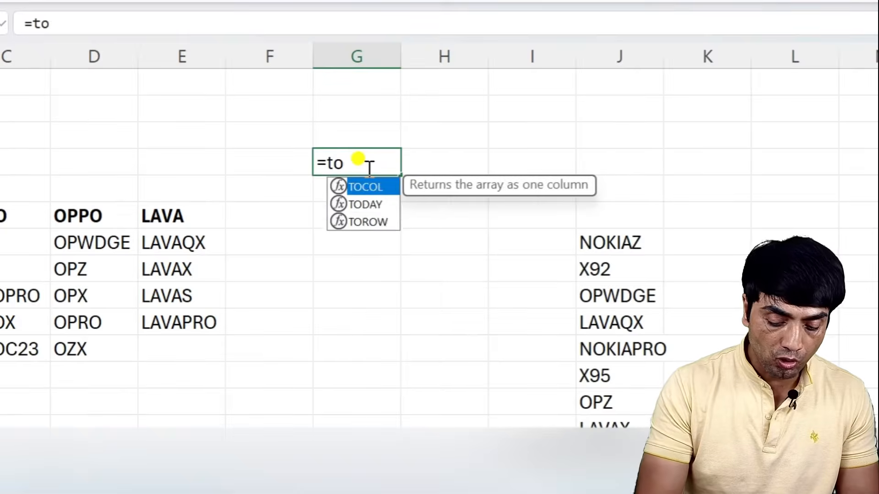
key("Tab")
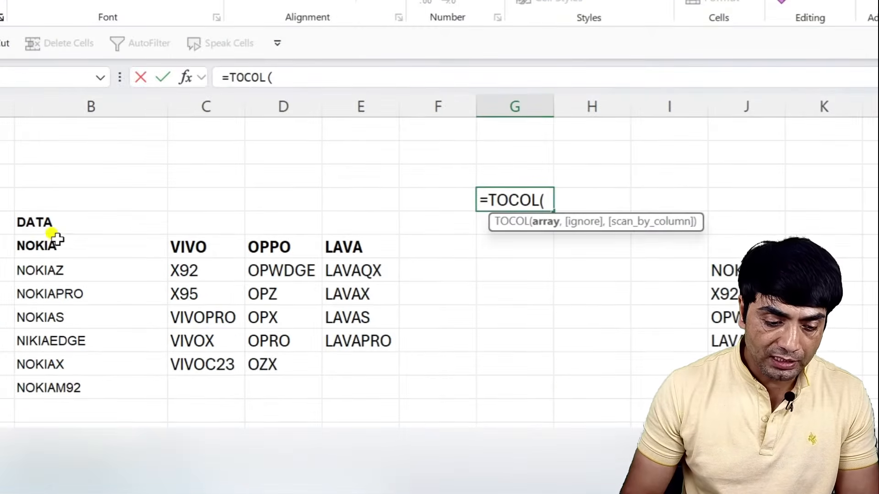
left_click_drag(56, 238, 347, 245)
type(")")
key("Return")
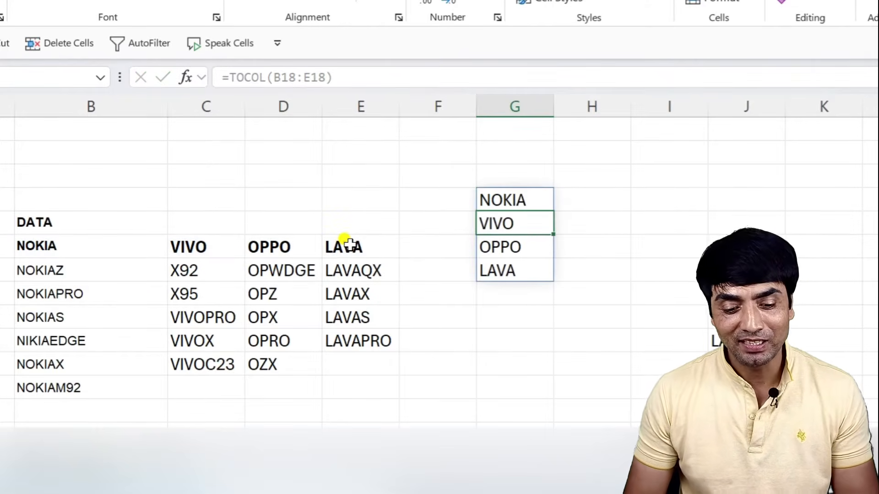
left_click_drag(506, 198, 516, 264)
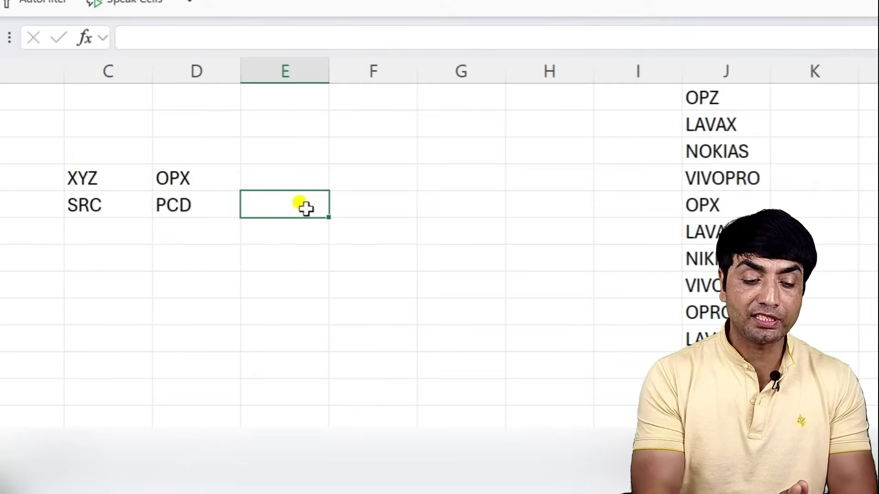
type("=toc")
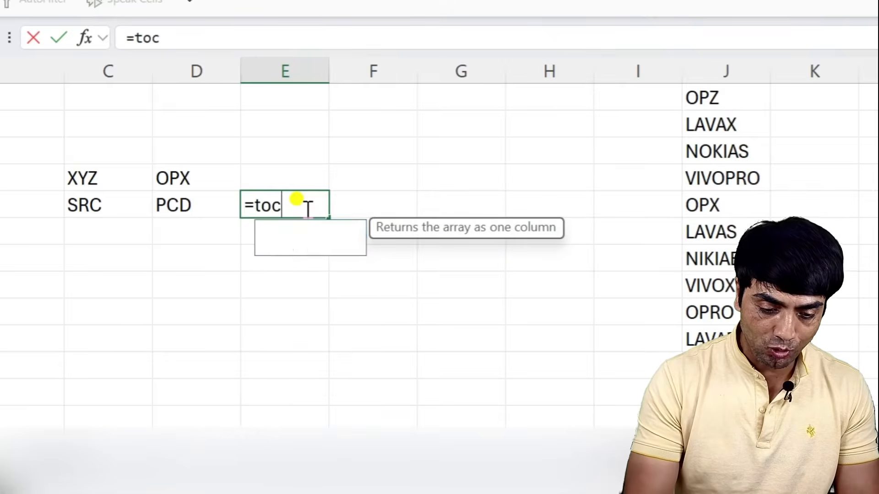
key("Tab")
left_click_drag(115, 175, 318, 202)
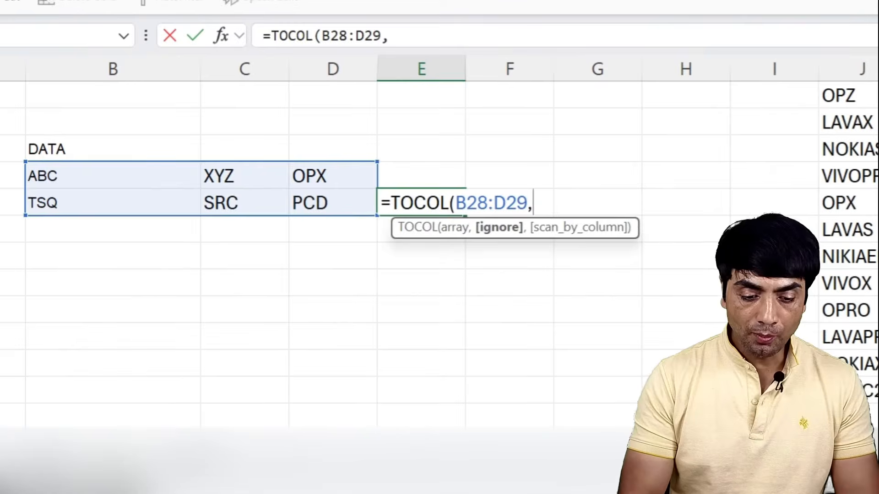
type(",")
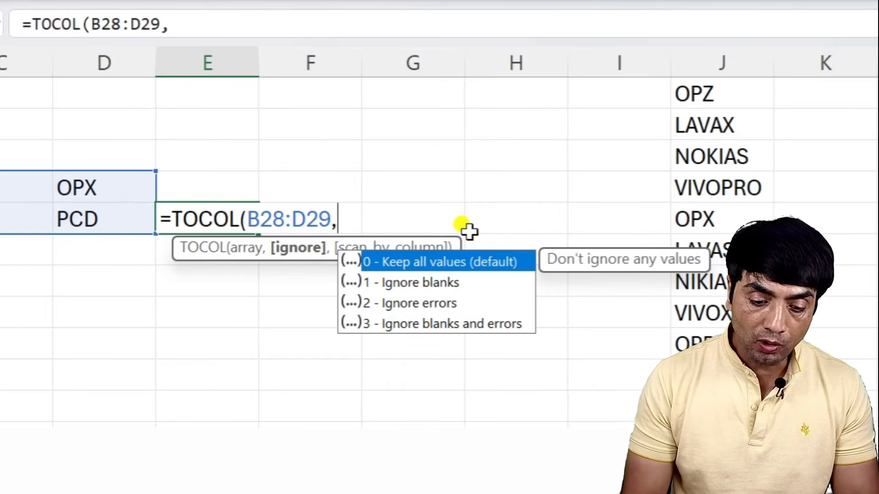
key("Down")
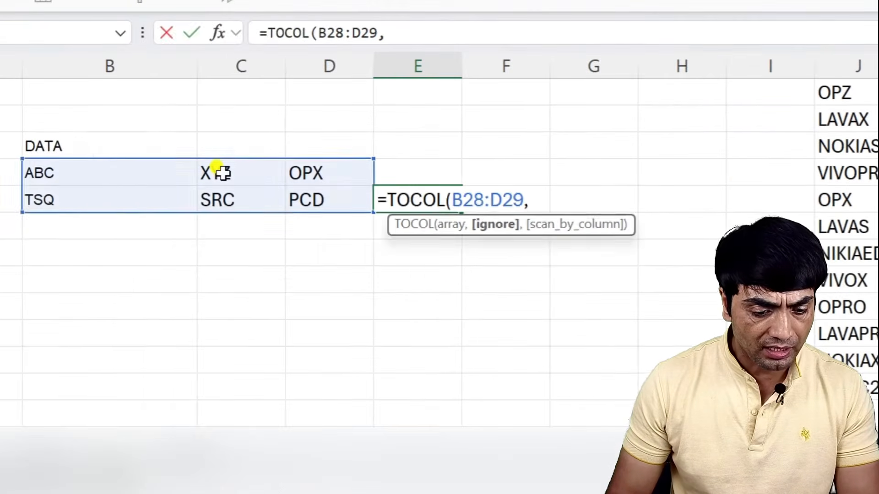
key("Escape")
- Clear cells C28 and B29 to leave blanks in the small data range
left_click(222, 173)
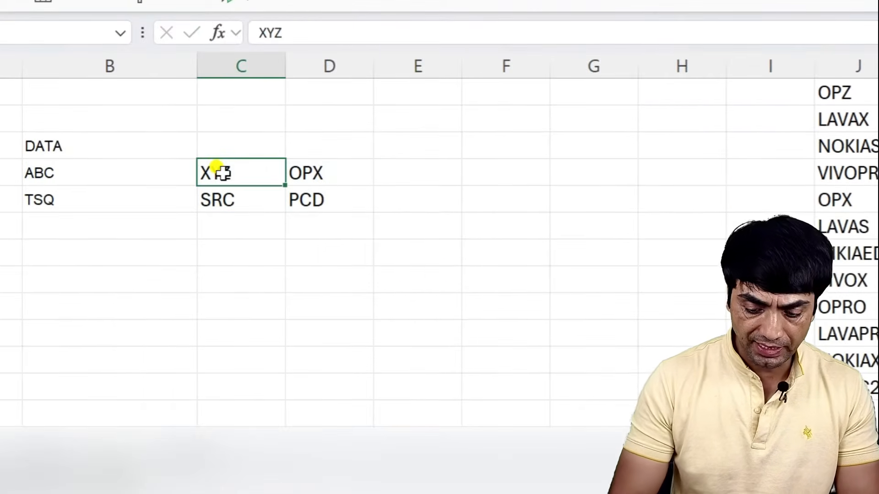
key("Delete")
left_click(98, 198)
key("Delete")
- Enter =TOCOL(B28:D29,1) in E29 to stack the small data range while ignoring blanks
left_click(410, 200)
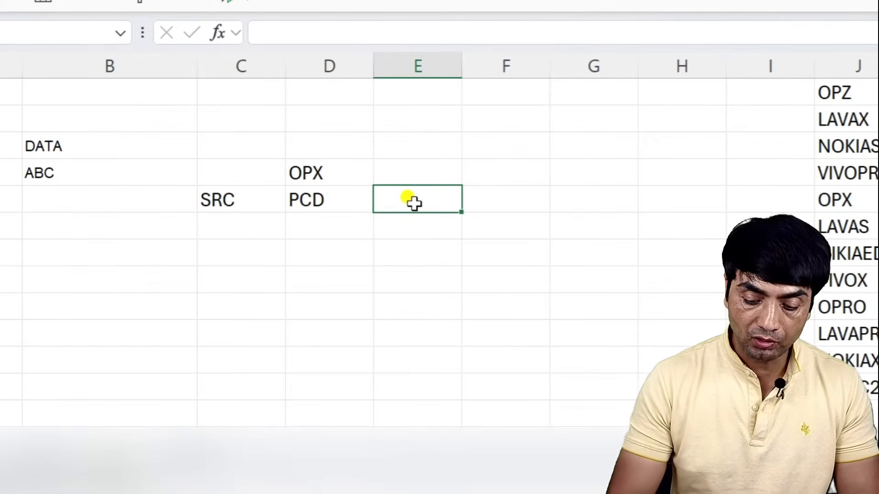
type("=toc")
key("Tab")
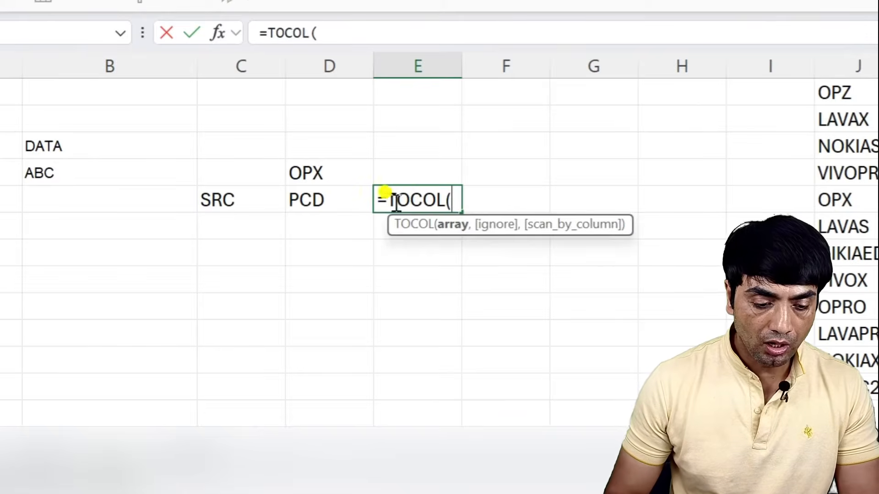
left_click(44, 172)
left_click_drag(45, 172, 288, 203)
type(",")
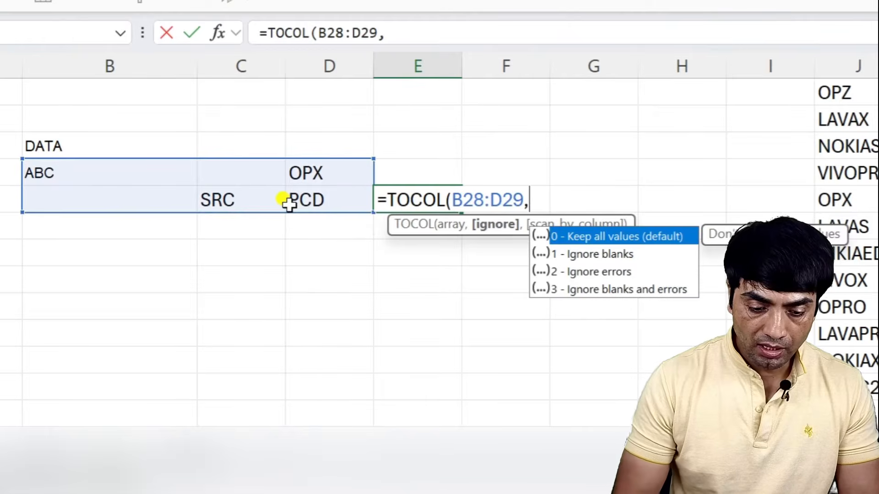
key("Down")
key("Tab")
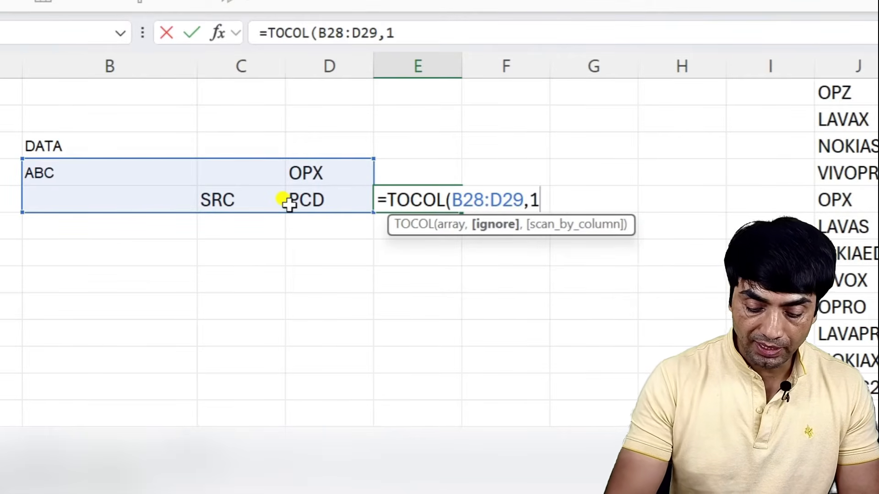
key("Return")
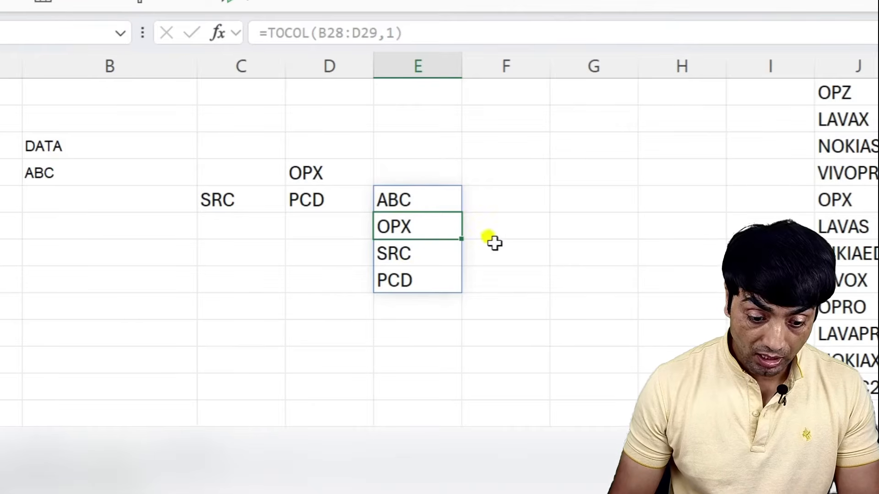
- Enter =TOCOL(B28:D29) in F29, leaving out the ignore argument to keep all values
left_click(535, 200)
type("=")
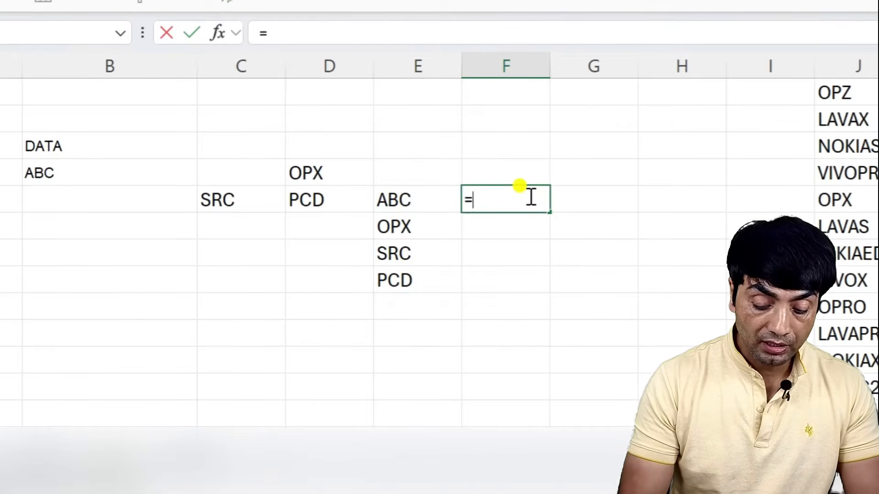
type("toco")
key("Tab")
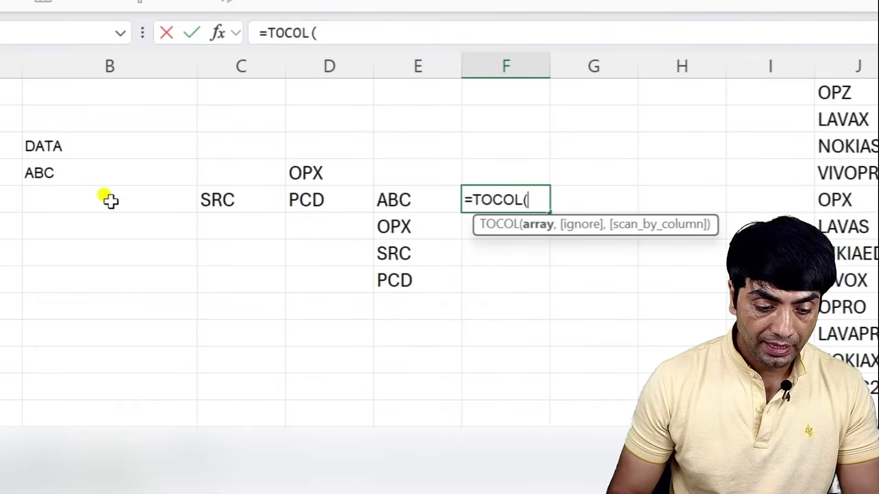
left_click_drag(42, 175, 308, 186)
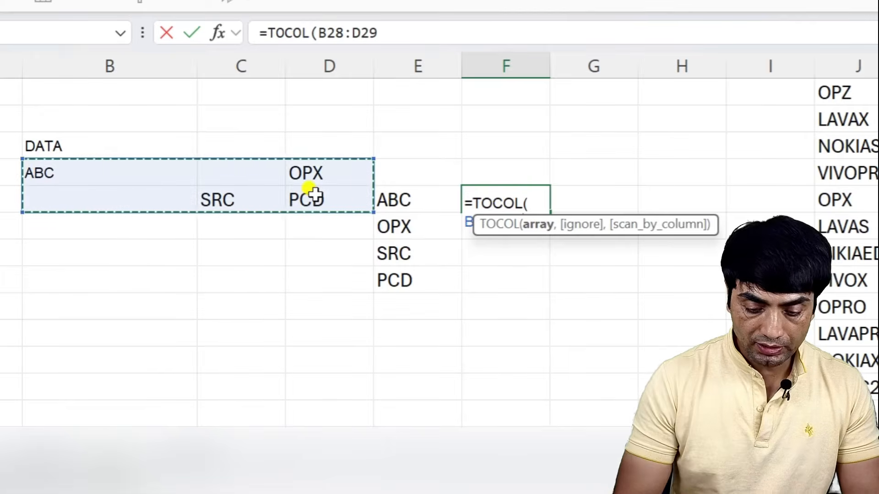
type(",")
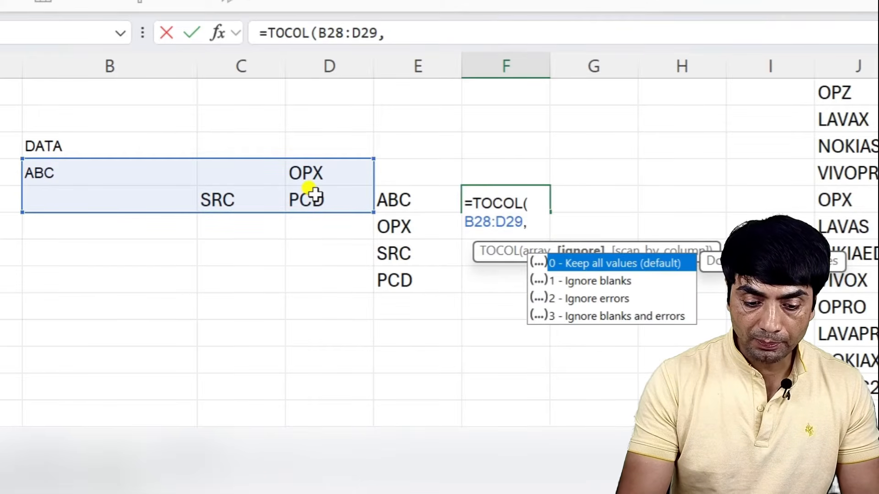
key("BackSpace")
type(")")
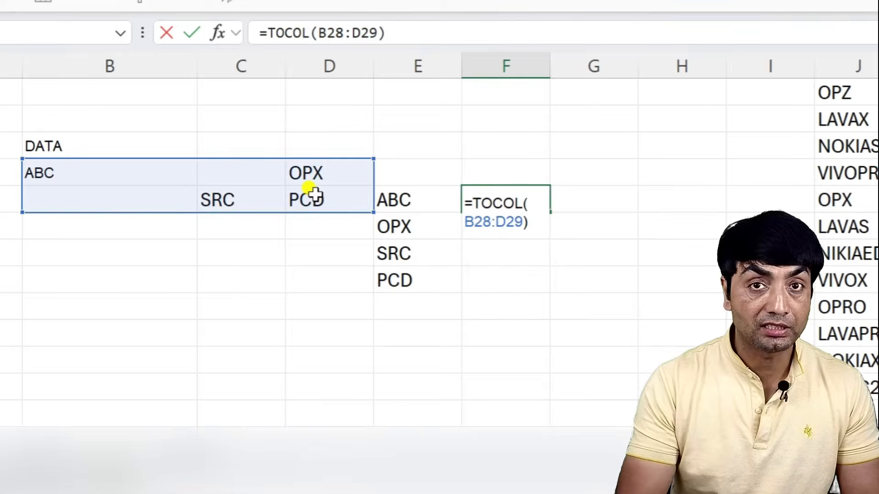
key("Return")
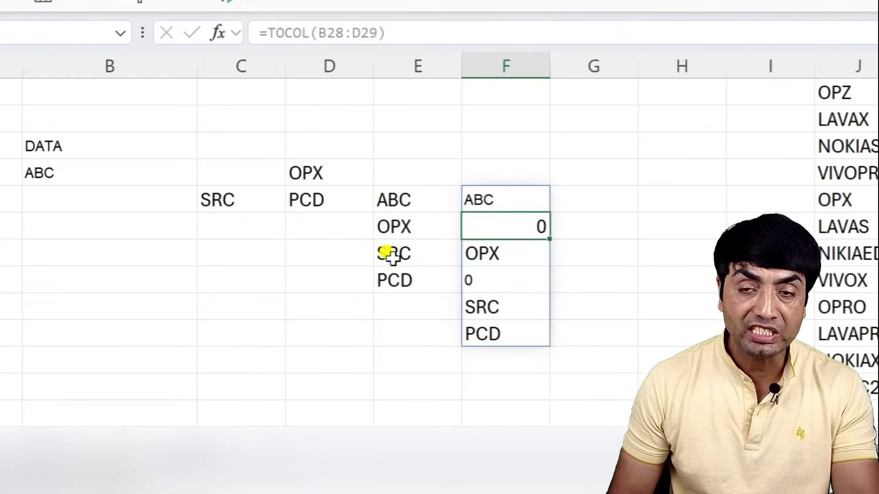
left_click(577, 191)
type("=TOCOL(")
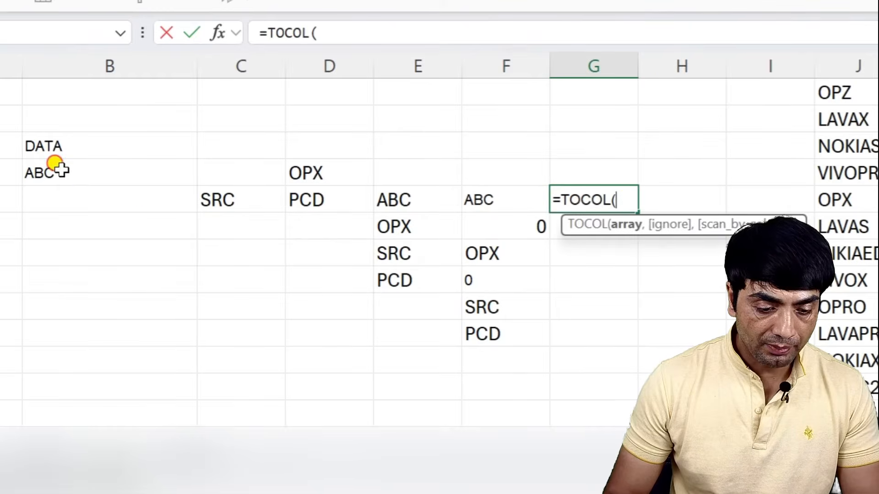
left_click_drag(55, 169, 308, 194)
type(",")
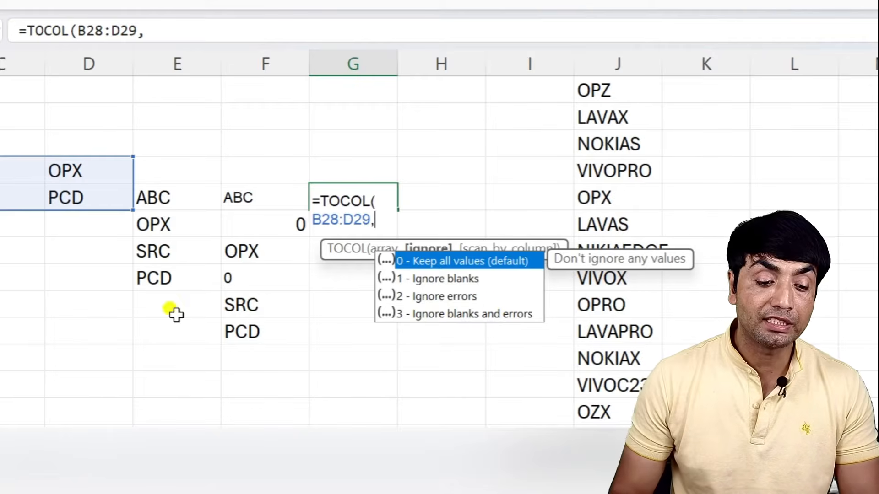
left_click(73, 186)
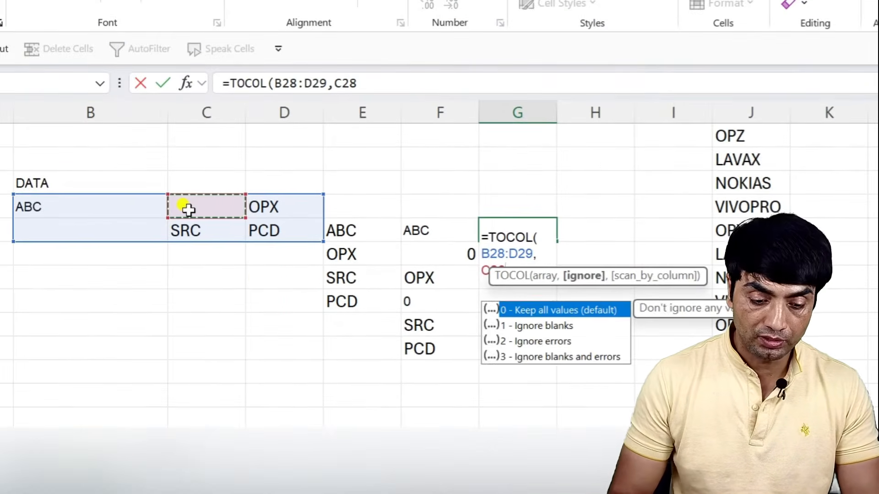
key("Escape")
key("Escape")
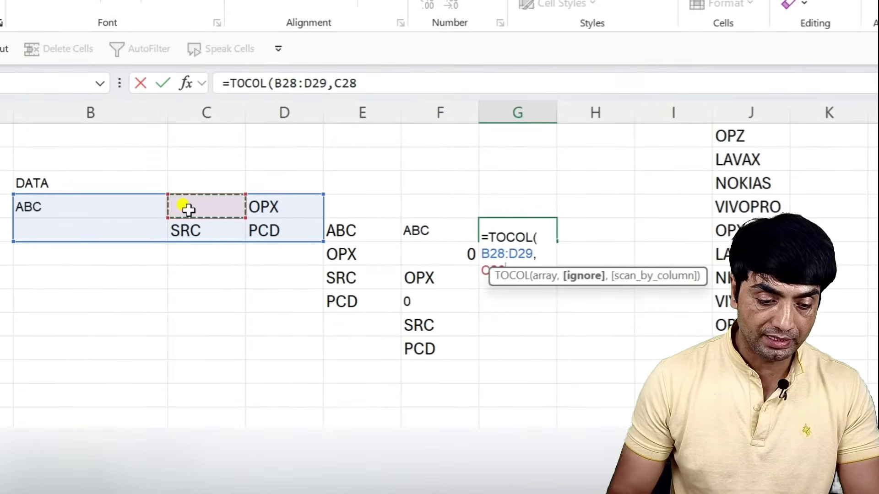
- Enter =na in C28 to put an error value into the small data range
left_click(187, 203)
type("=na")
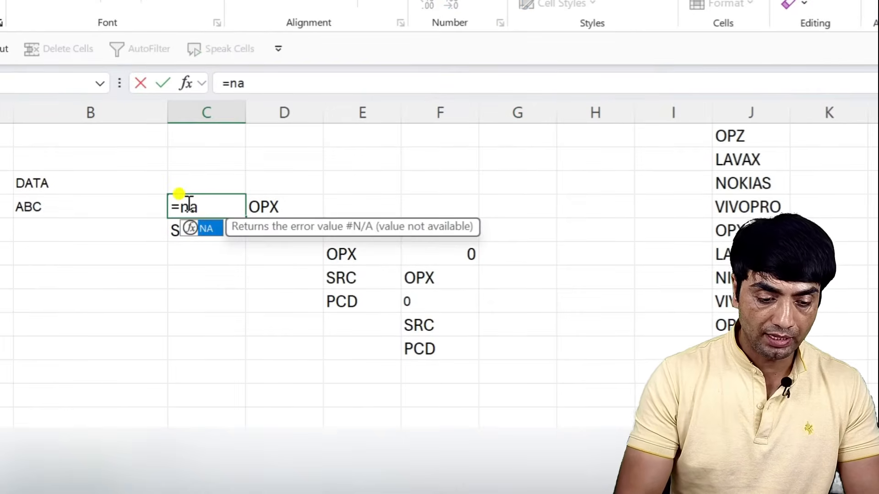
key("Return")
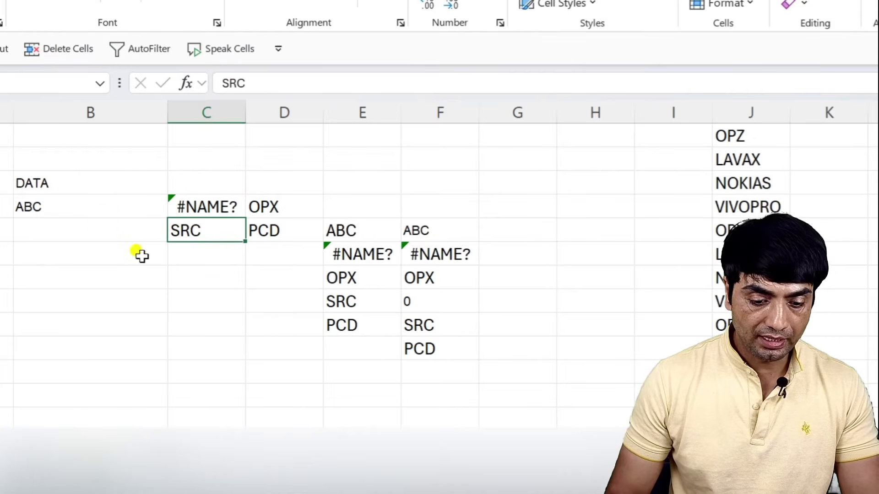
- Enter =TOCOL(B28:D29,3) in G29 to stack the small data range while ignoring blanks and errors
left_click(525, 235)
type("=toc")
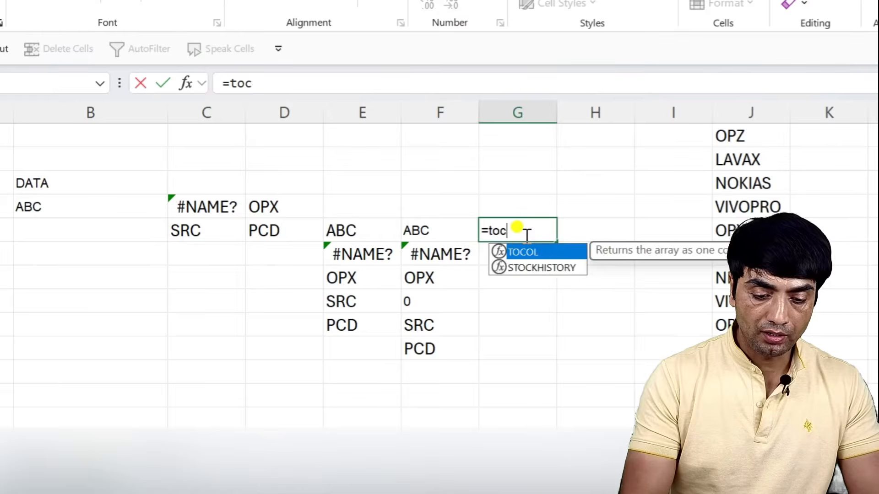
key("Tab")
left_click_drag(35, 197, 243, 224)
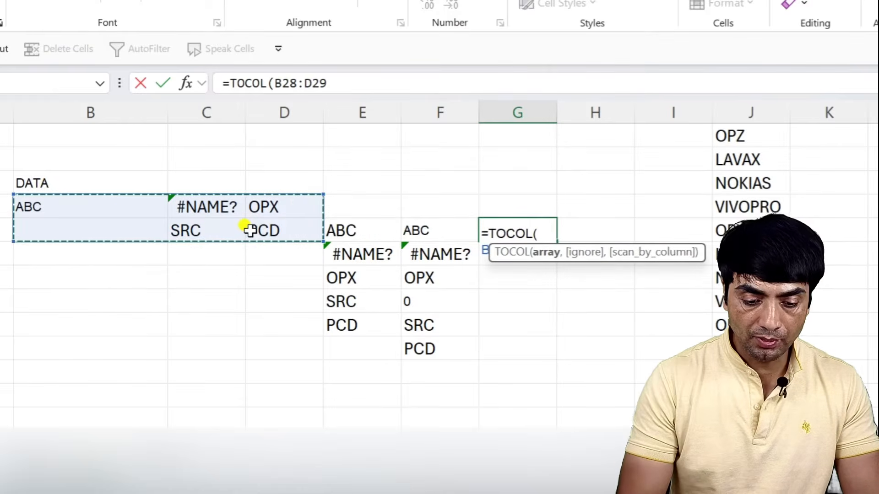
type(",")
key("Down")
key("Down")
key("Down")
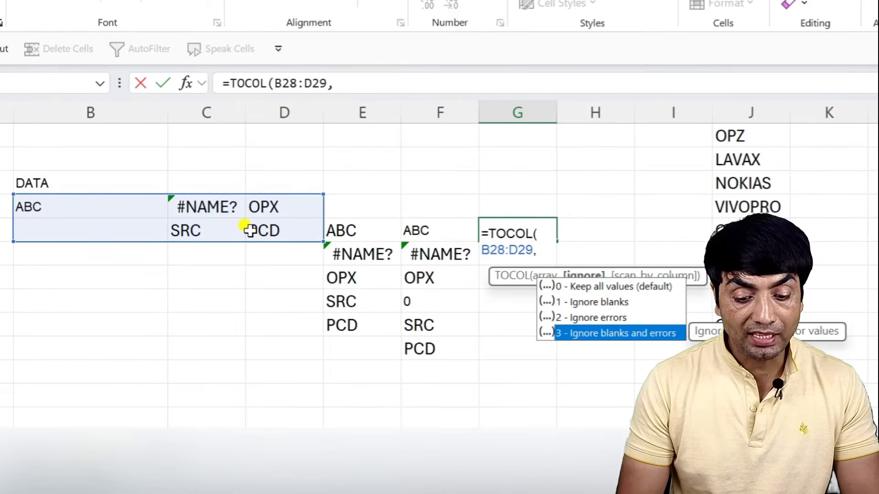
key("Tab")
type(")")
key("Return")
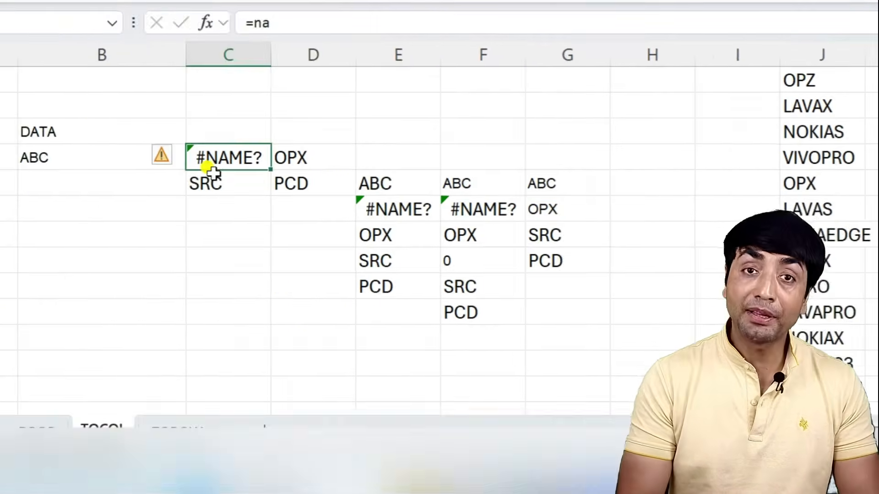
- Fill the small data range by entering ETY in C28 and SSD in B29
type("ETY")
key("Return")
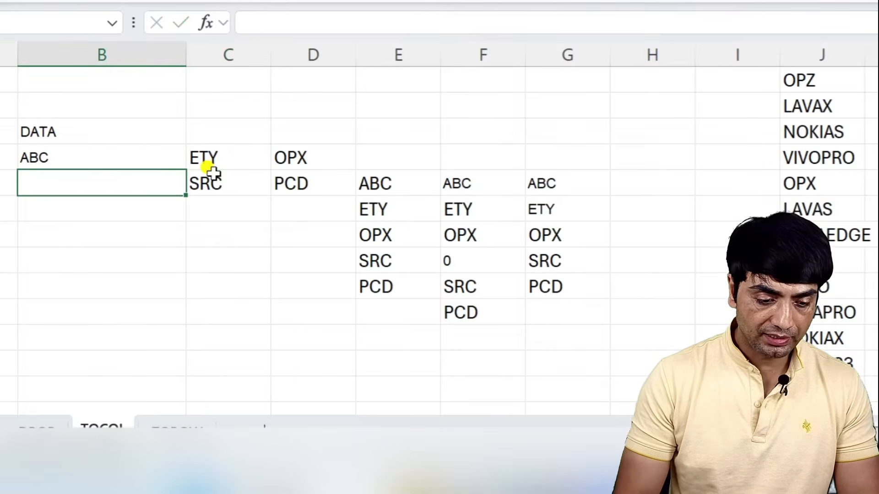
type("SSD")
key("Return")
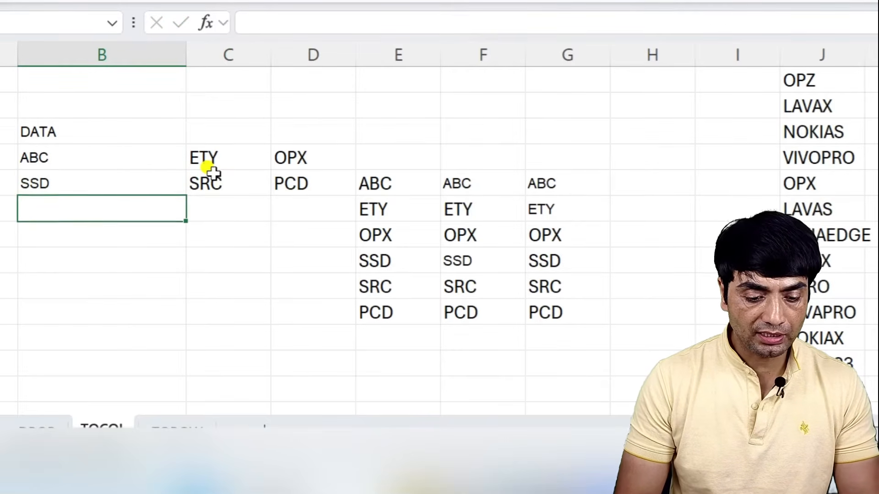
- Enter =TOCOL(B28:D29) in B34, leaving out the optional arguments to stack the data by row
key("Down")
key("Down")
key("Down")
key("Down")
type("=")
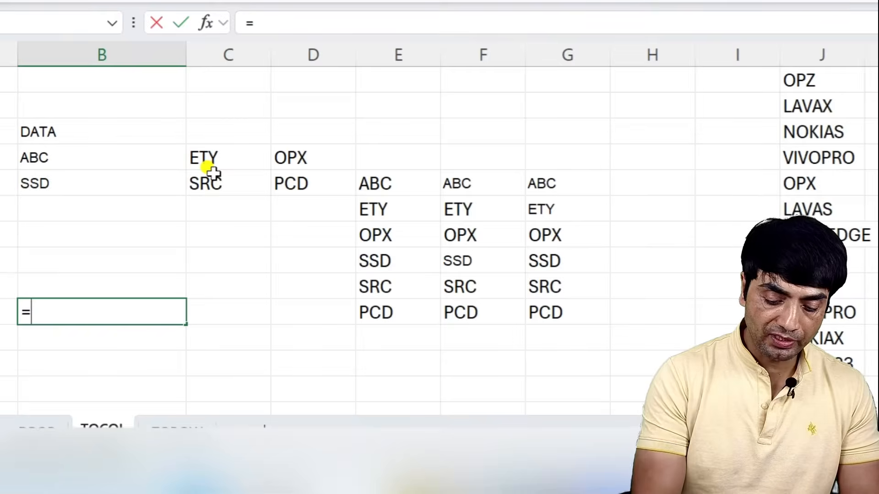
type("TOCOL(")
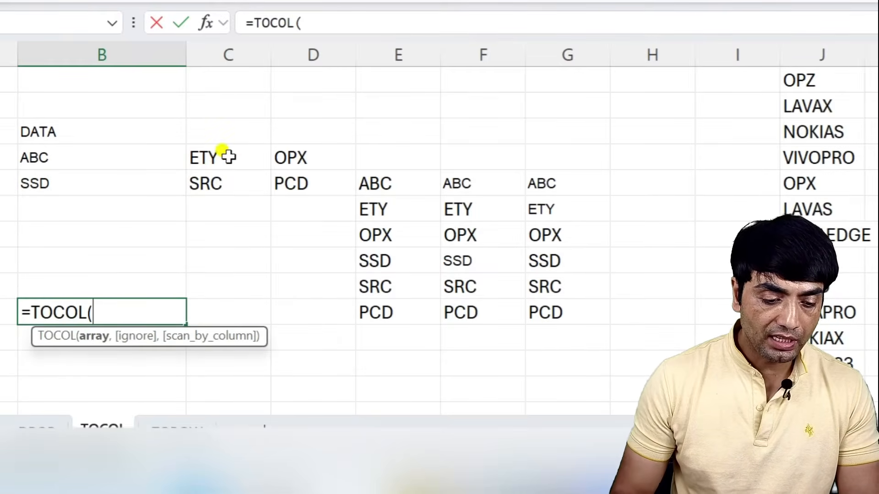
left_click_drag(56, 151, 329, 187)
type(",")
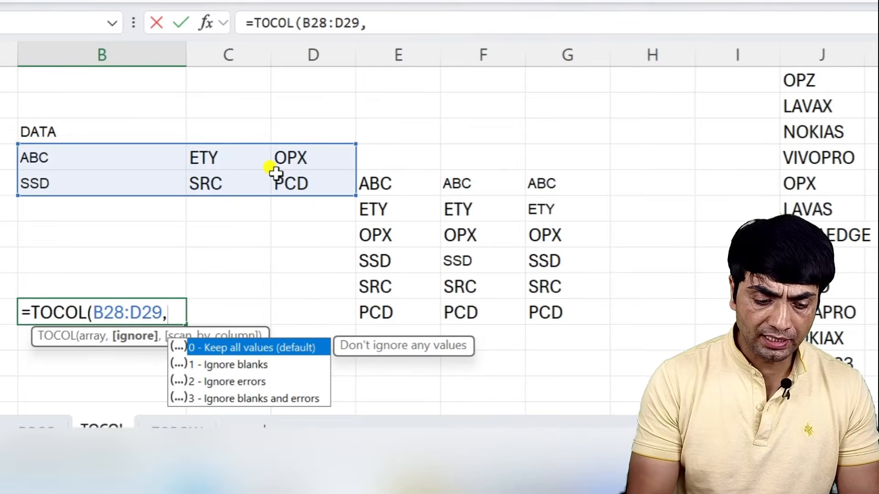
type(",")
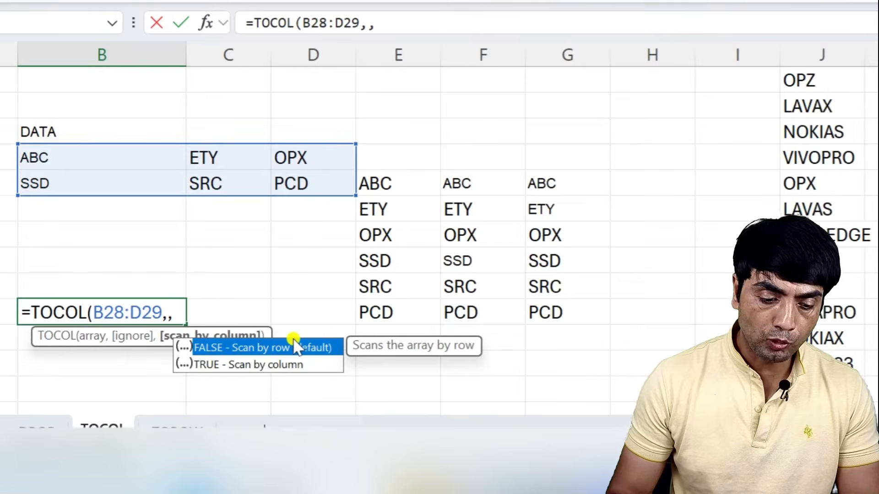
key("BackSpace")
key("BackSpace")
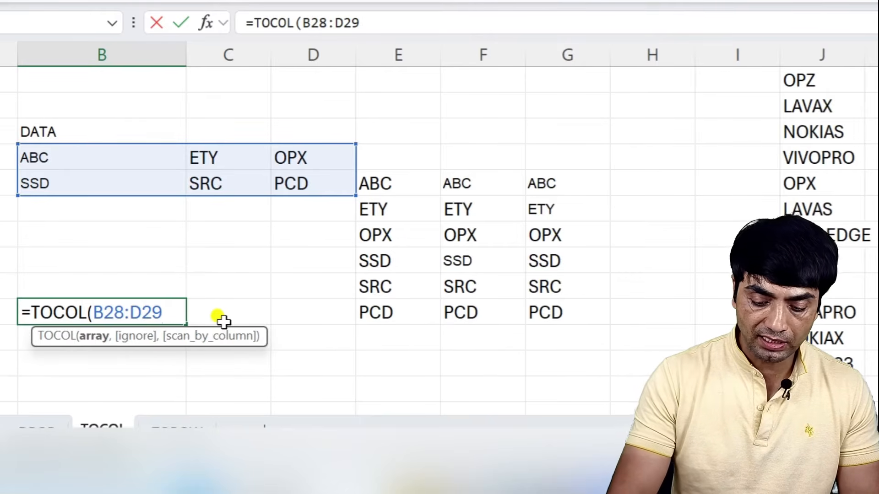
type(")")
key("Return")
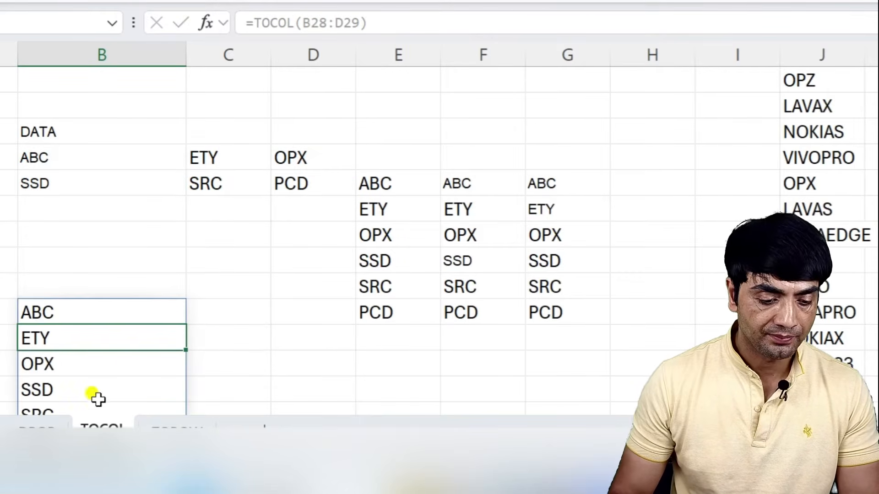
- Trace the cells of the small data range row by row against the stacked list's order
scroll(85, 299, "down", 1)
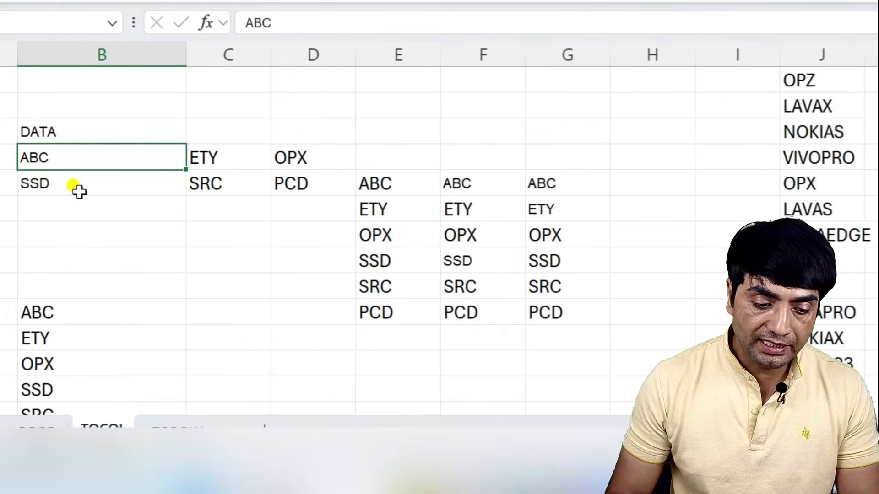
left_click(209, 155)
left_click(307, 152)
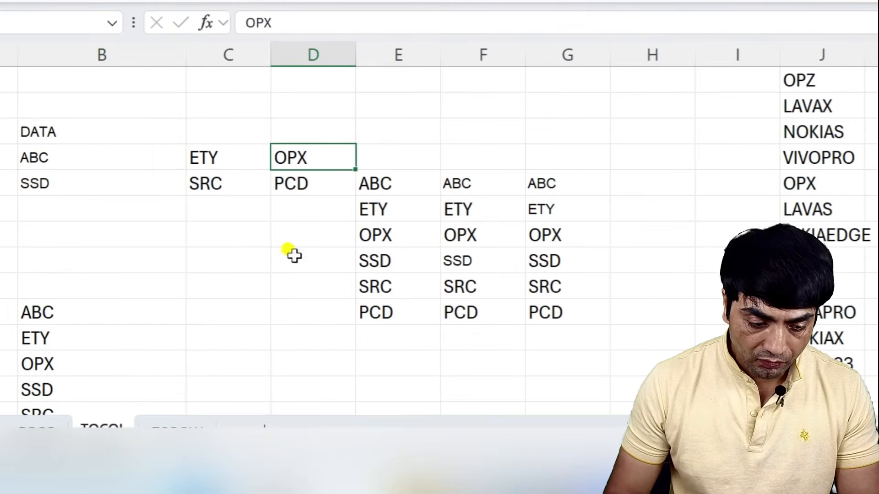
left_click(30, 181)
left_click(202, 180)
left_click(284, 176)
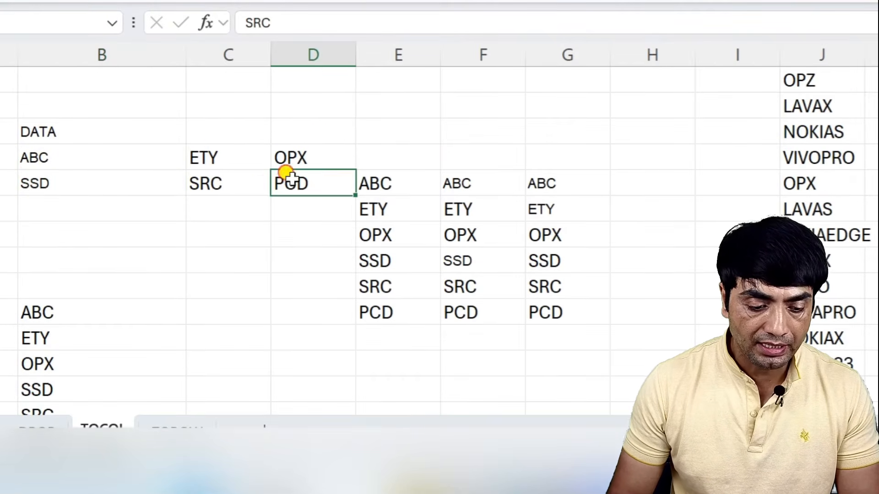
- Enter =TOCOL(B28:D29,,TRUE) in C34 to stack the small data range by column
left_click(191, 321)
type("=TOC")
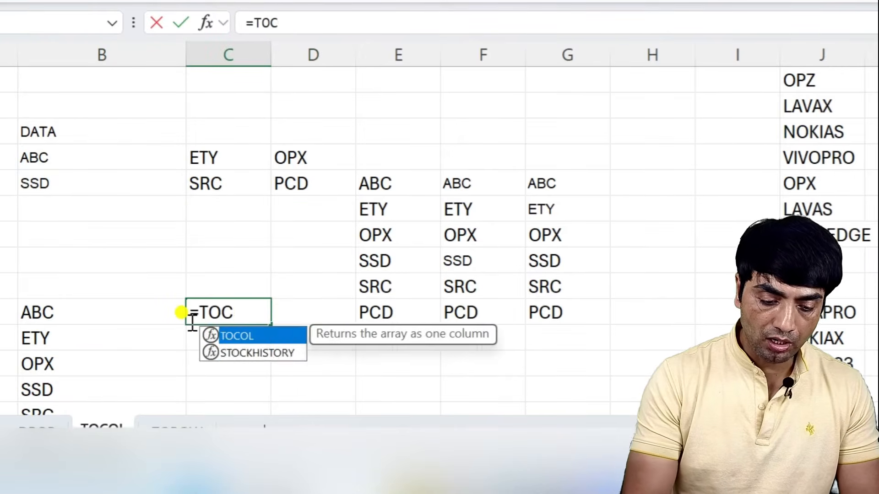
key("Tab")
left_click_drag(35, 157, 286, 172)
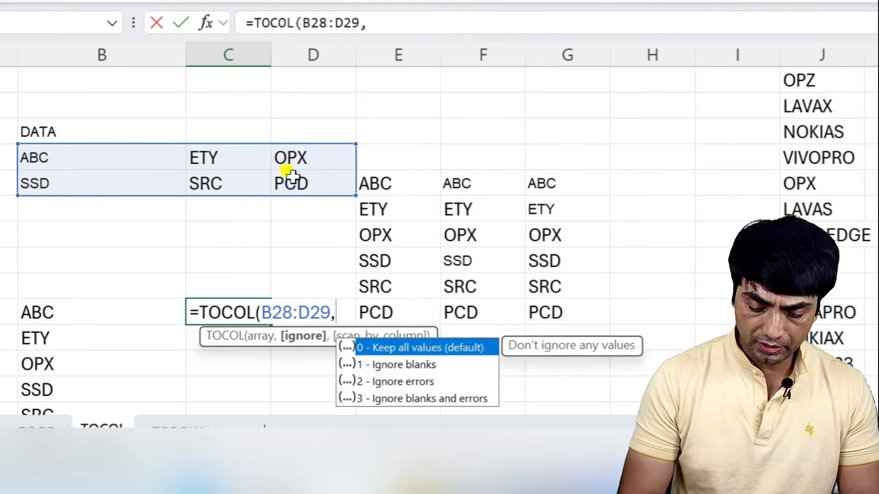
type(",")
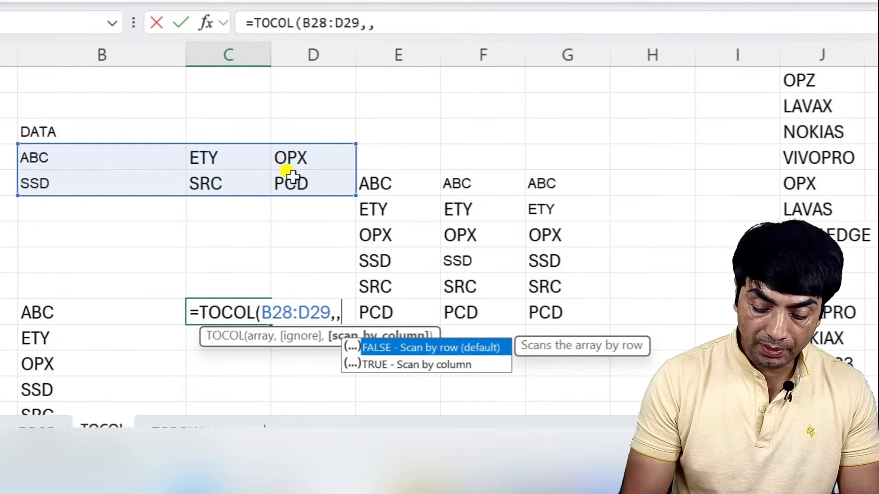
key("Down")
key("Tab")
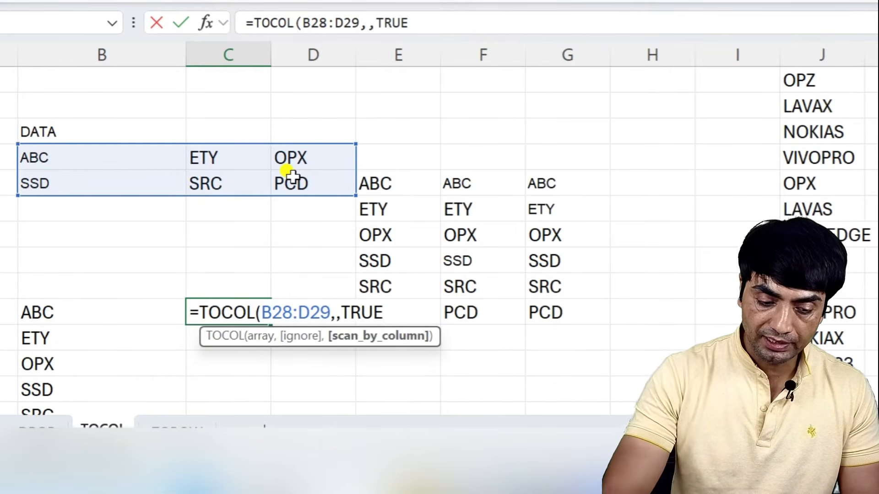
type(")")
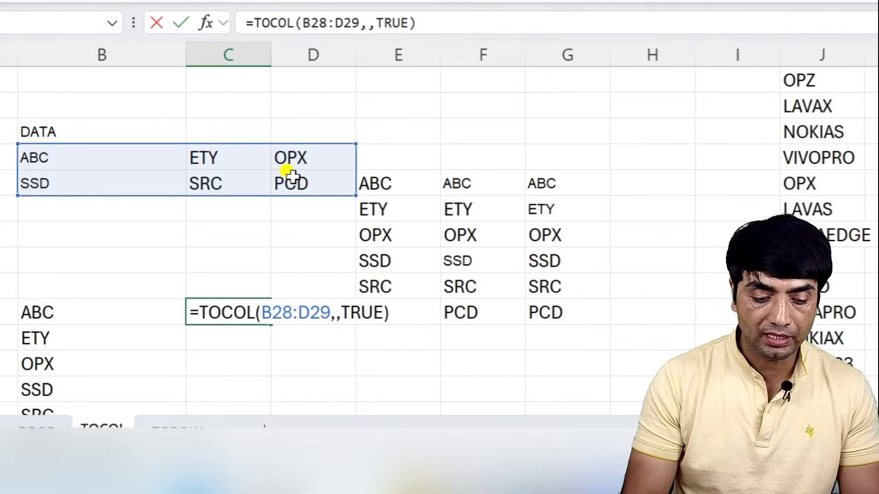
key("Return")
scroll(291, 176, "down", 1)
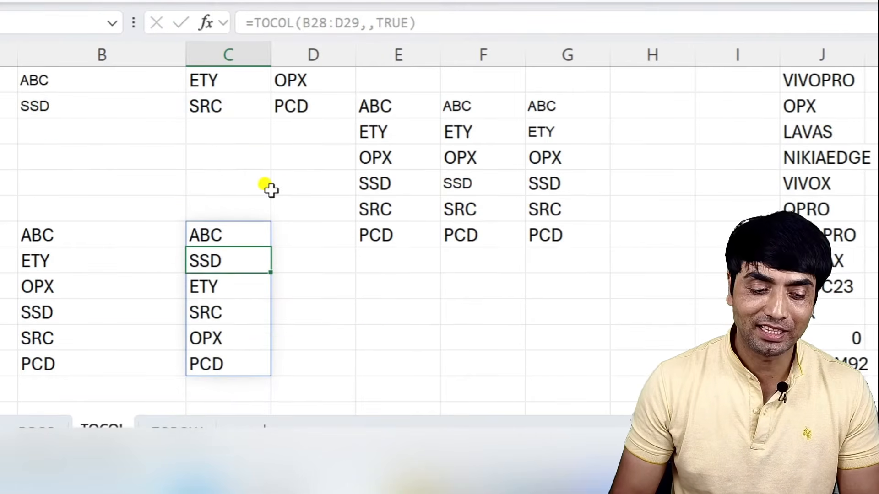
- Compare the source data's columns and rows with the order of the list stacked by column in C34:C39
left_click_drag(35, 77, 40, 99)
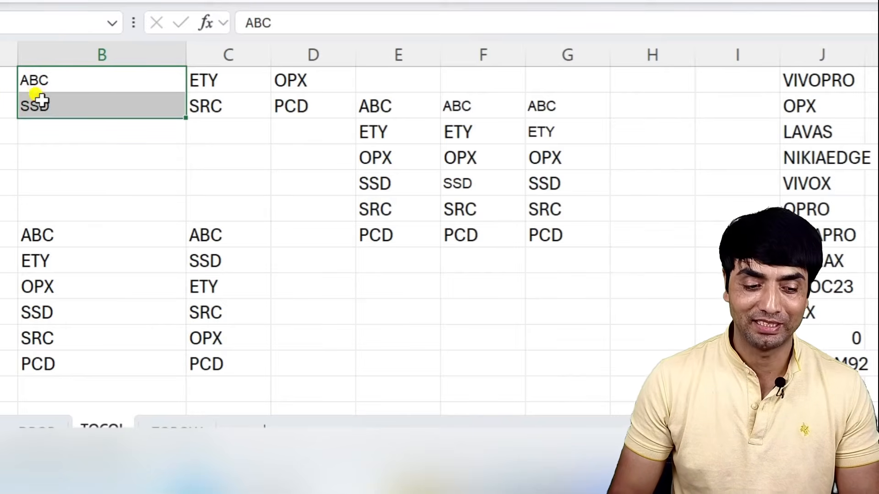
left_click(57, 54)
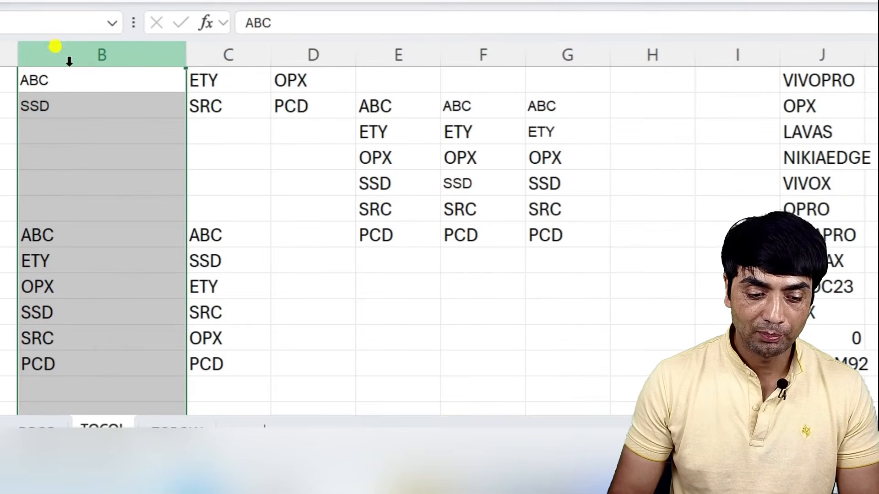
left_click(220, 53)
left_click(324, 50)
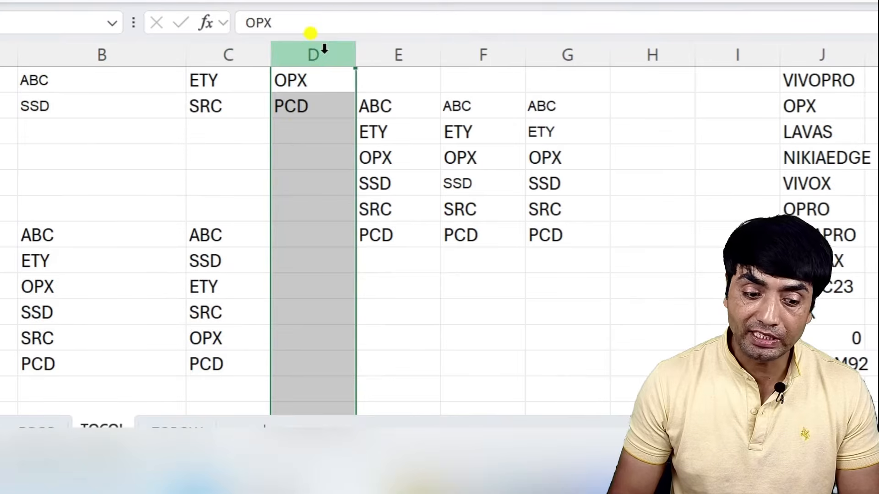
left_click(255, 180)
left_click_drag(38, 82, 39, 103)
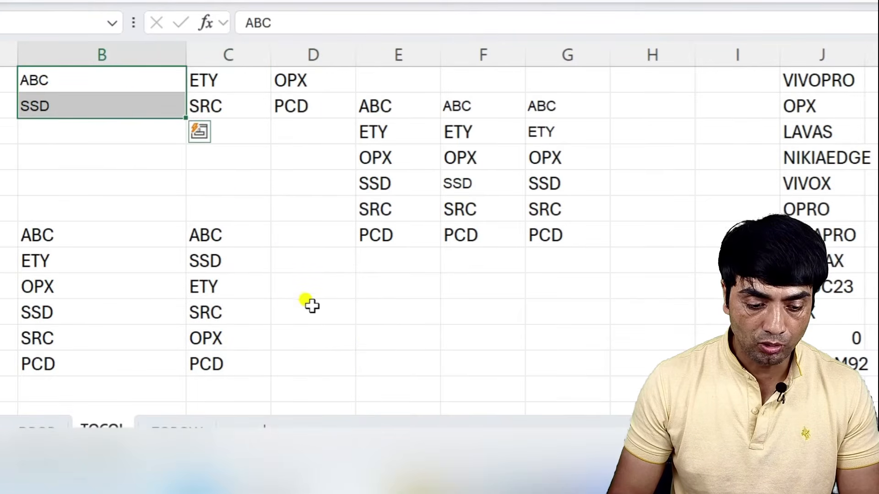
left_click_drag(215, 75, 215, 104)
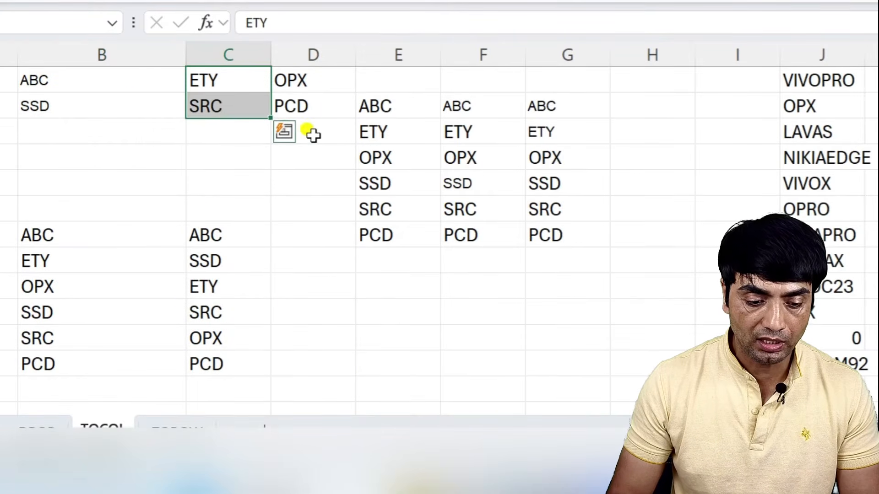
left_click_drag(308, 87, 310, 105)
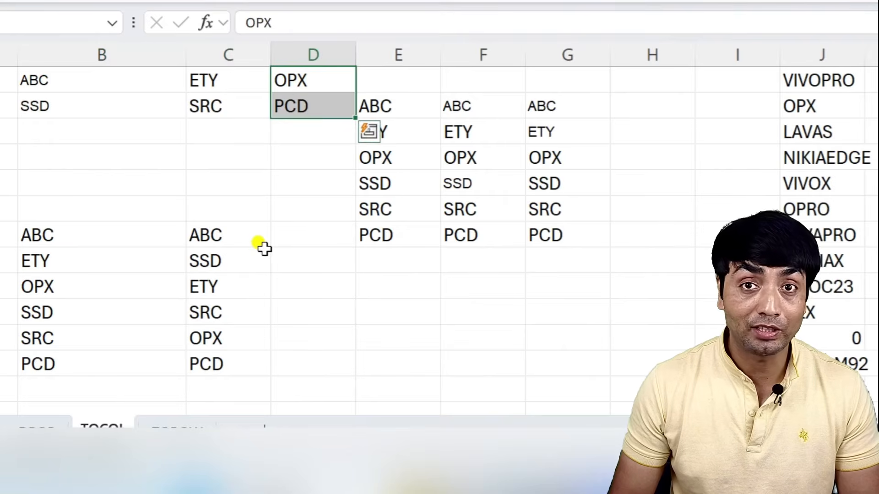
left_click_drag(32, 82, 321, 80)
left_click_drag(63, 104, 304, 108)
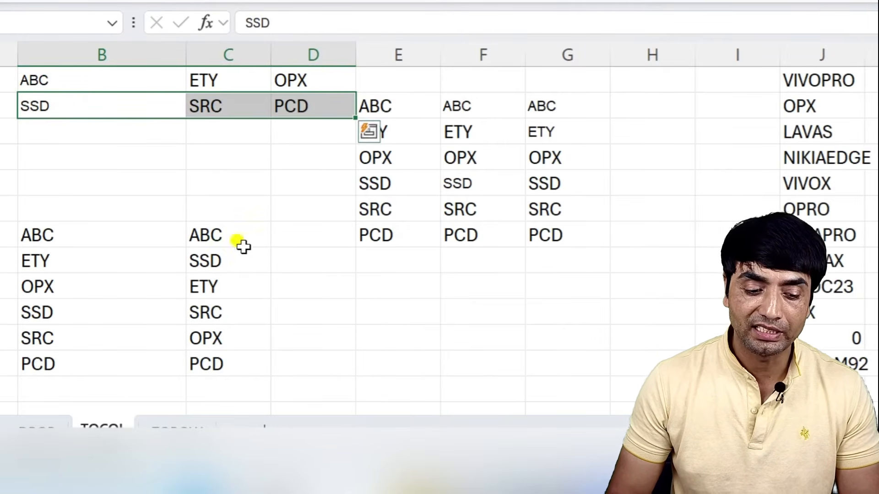
left_click(224, 235)
left_click_drag(226, 235, 212, 381)
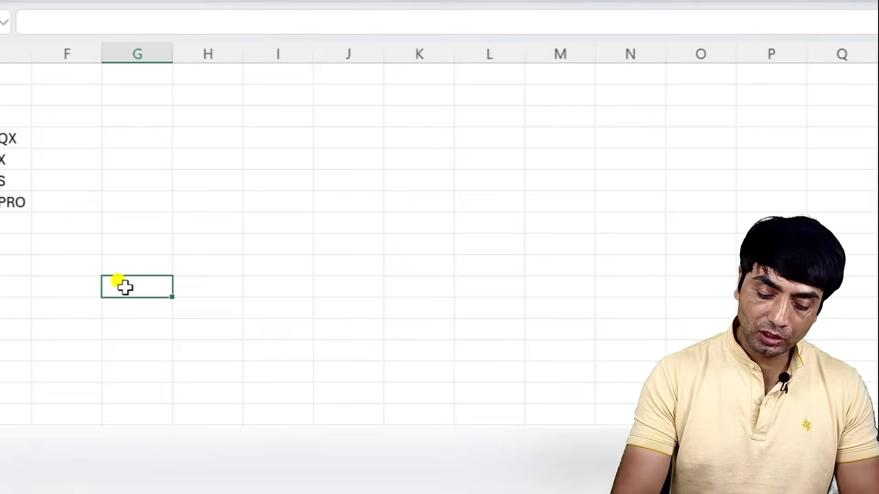
- Enter =TOROW(B10:E14) in G17 to lay out the phone model table in a single row
type("=TOROW(")
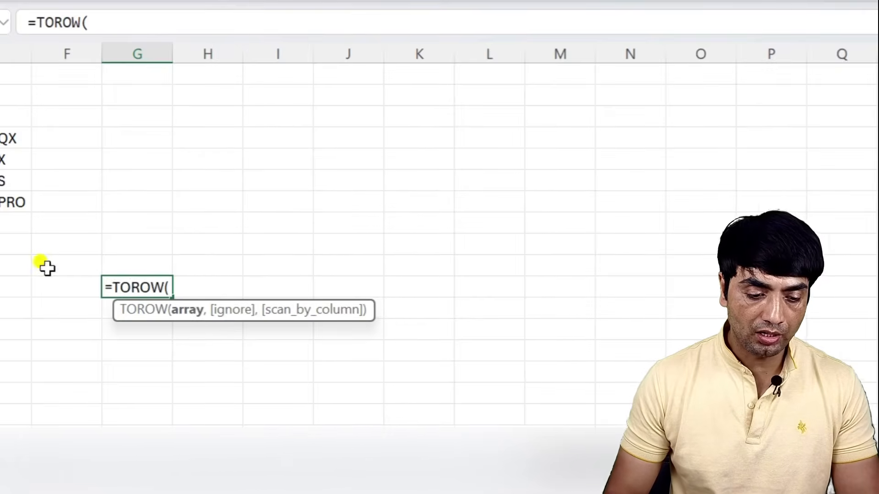
left_click_drag(42, 136, 288, 214)
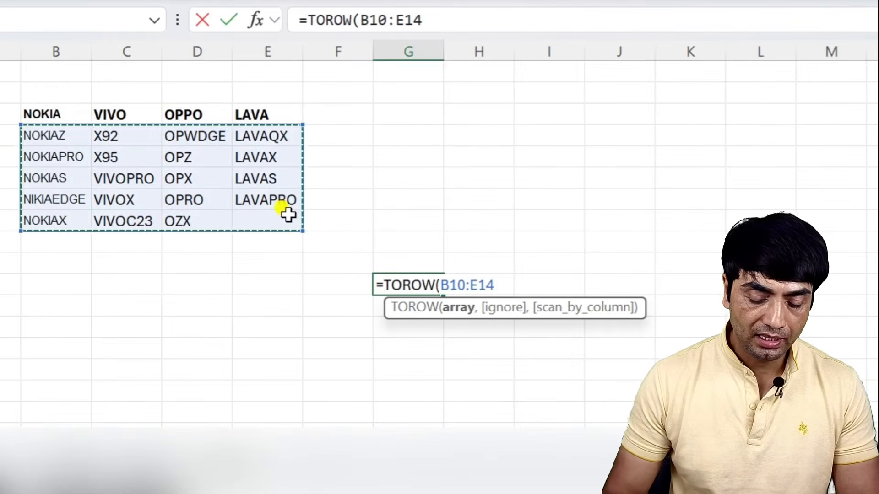
type(")")
key("Return")
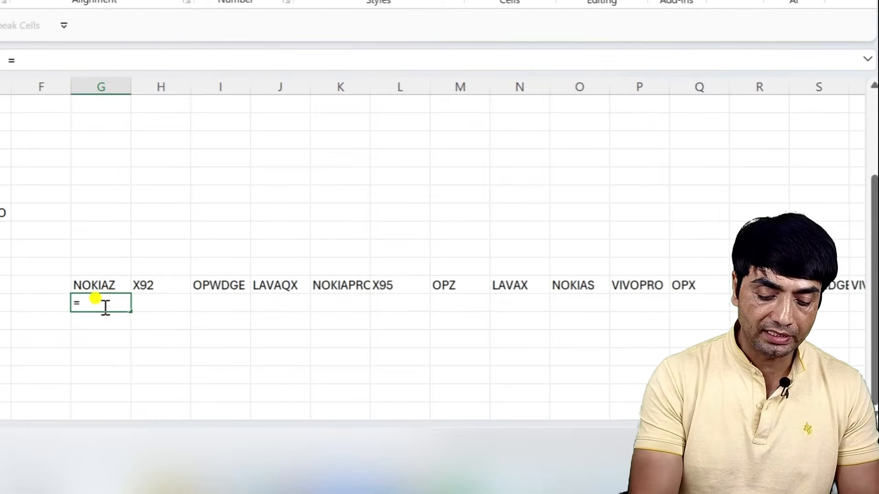
- Enter =TOROW(B10:E14,,TRUE) in G18 to lay out the phone model table in a single row, scanned by column
type("TOROW(")
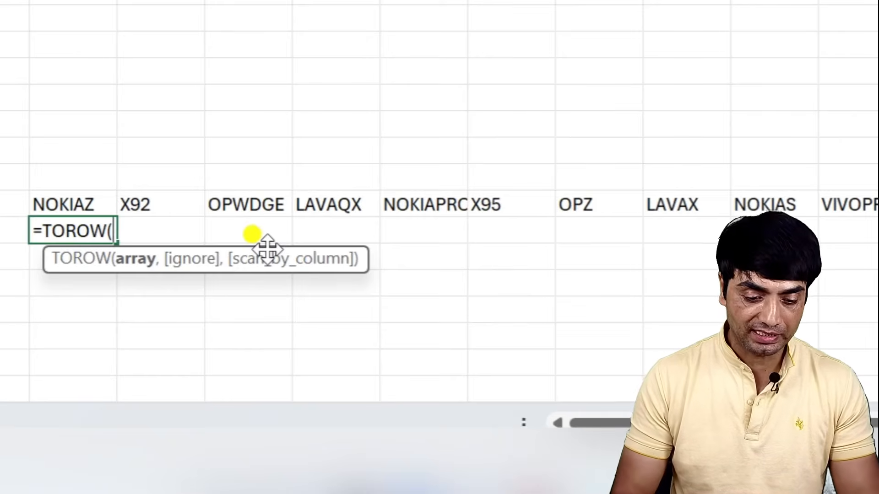
left_click_drag(26, 153, 239, 226)
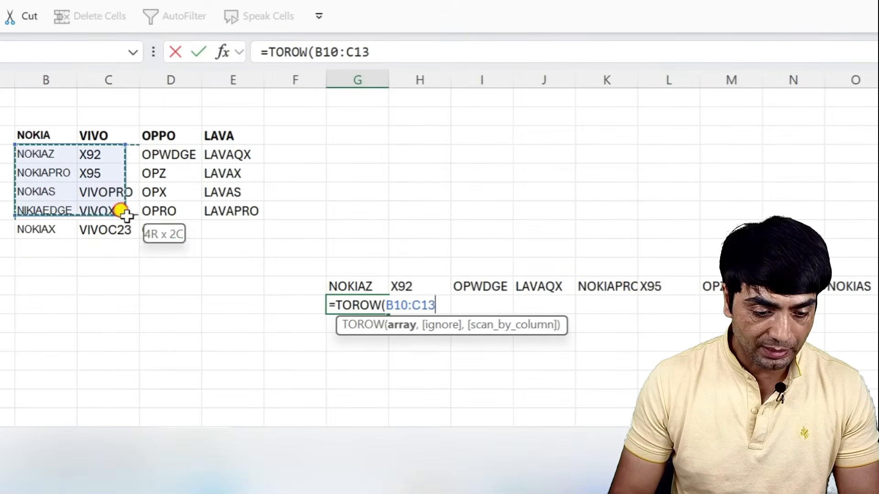
type(",")
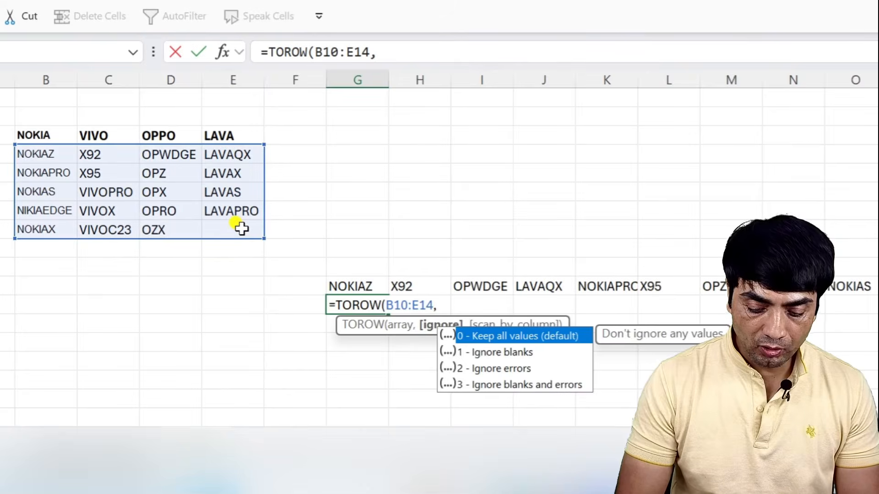
type(",")
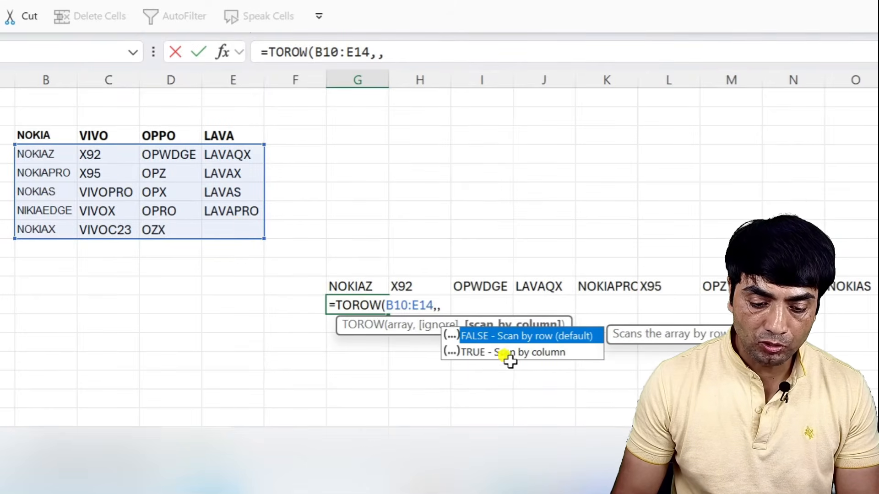
double_click(512, 357)
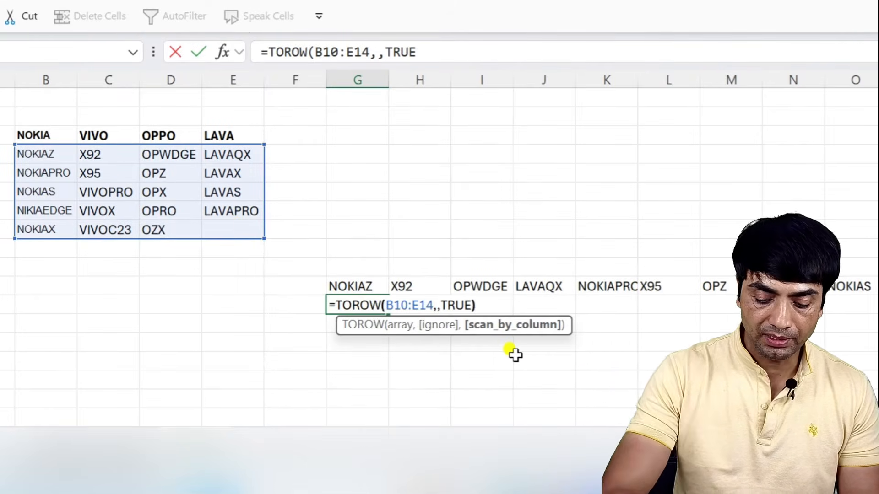
key("Return")
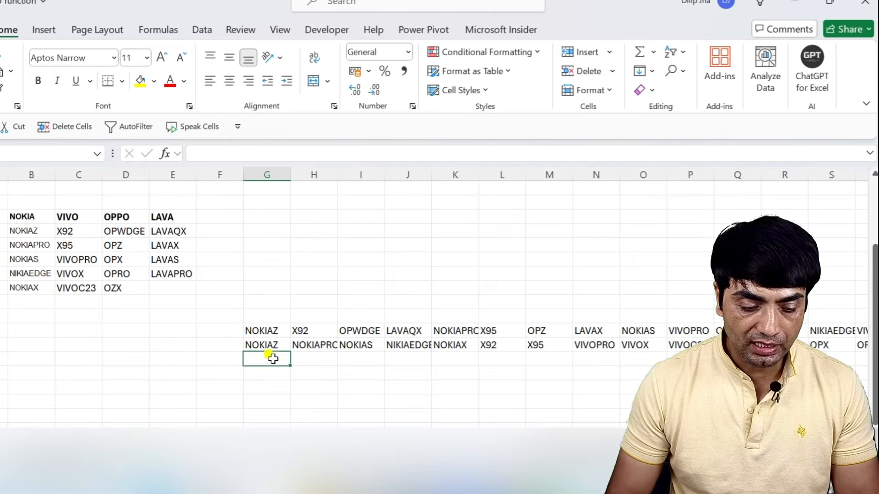
- Compare the NOKIA and VIVO columns of the phone model table with the order of the row scanned by column
left_click_drag(25, 231, 9, 286)
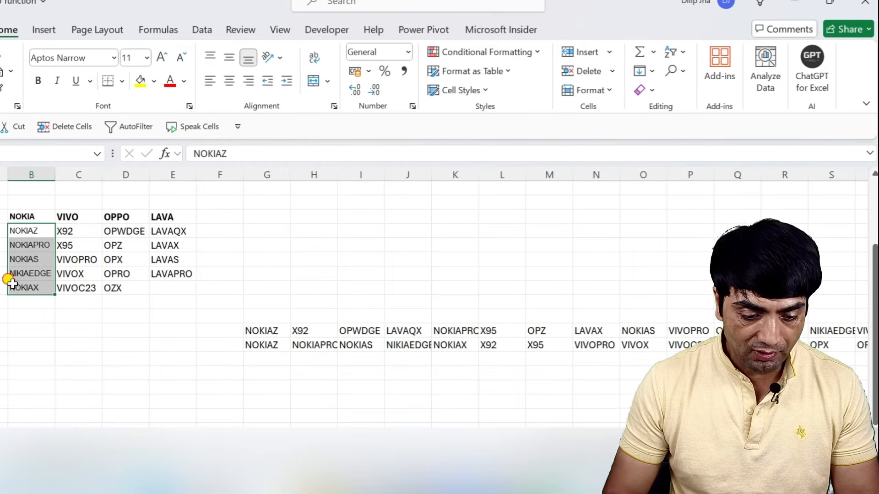
left_click(275, 344)
left_click_drag(274, 344, 453, 345)
left_click_drag(35, 229, 26, 302)
left_click_drag(65, 231, 59, 304)
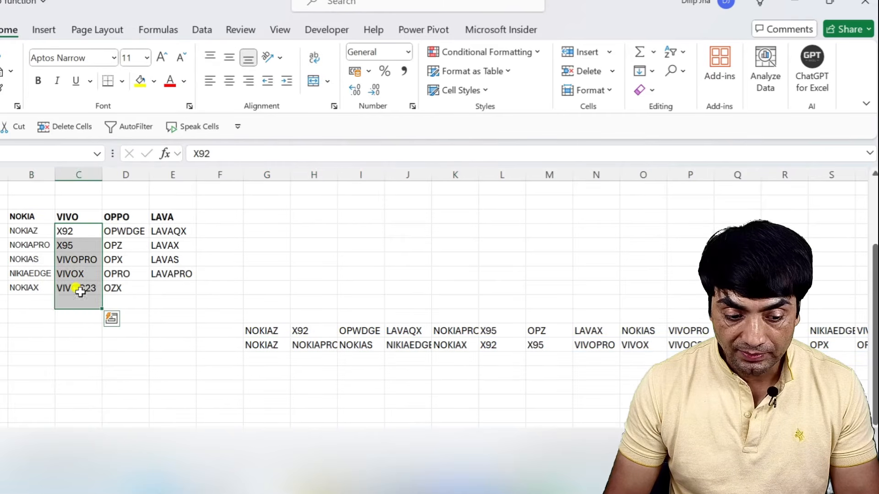